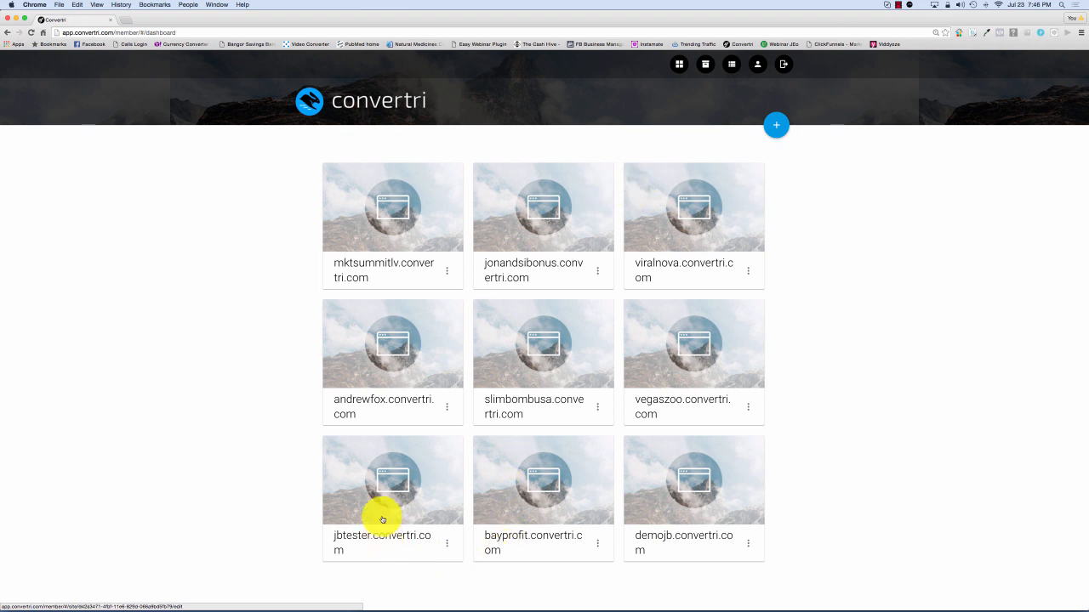
Open the Main offer page of the Subs test funnel in the jbtester.convertri.com site for editing
click(383, 484)
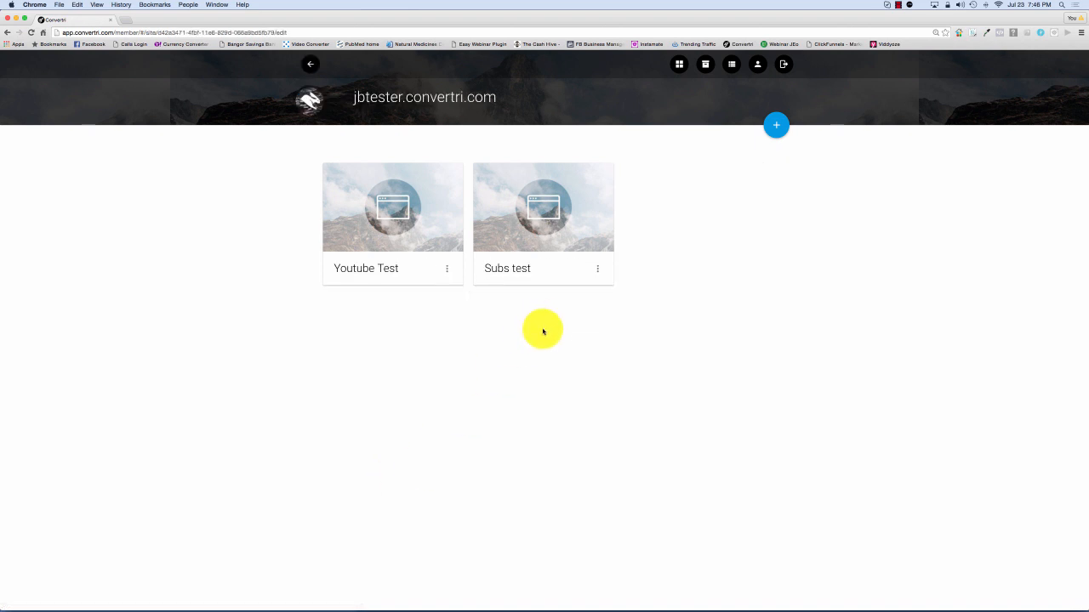
click(543, 238)
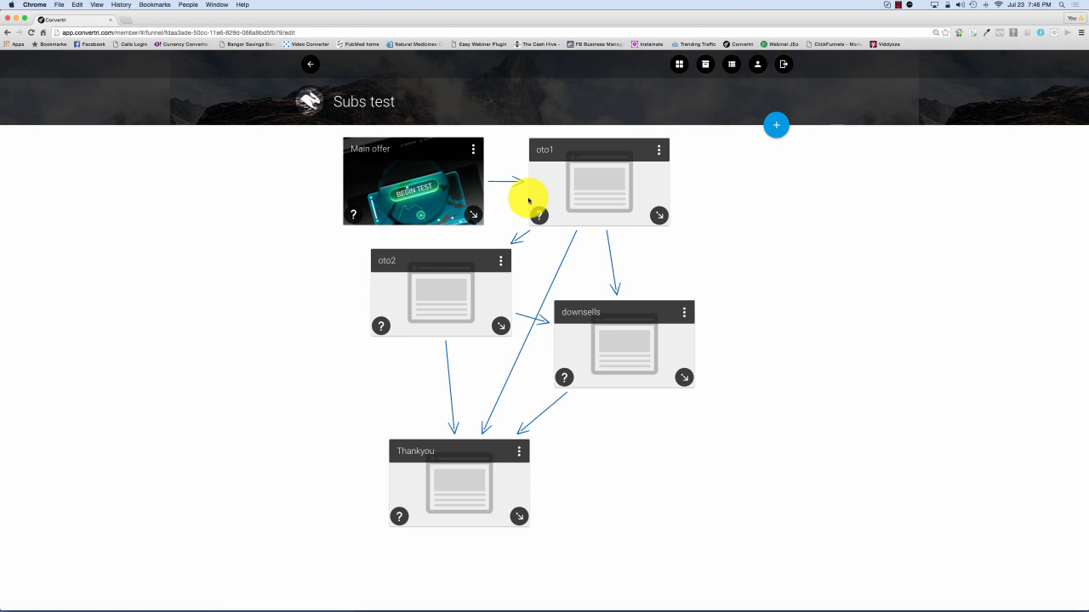
click(414, 199)
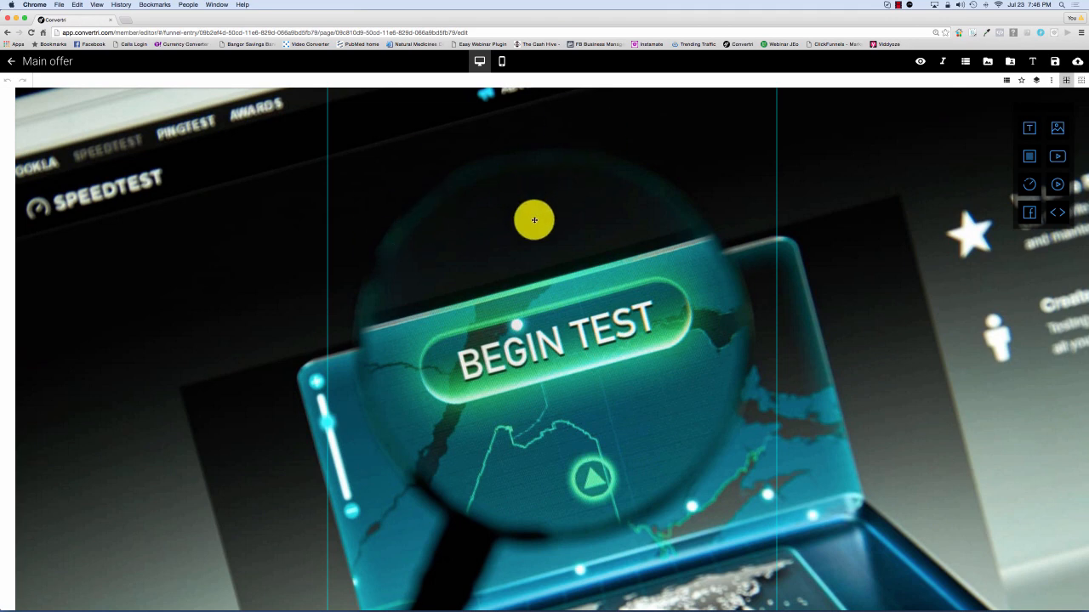
Shorten the full-width speed test background image by raising its lower edge
scroll(534, 221, down, 5)
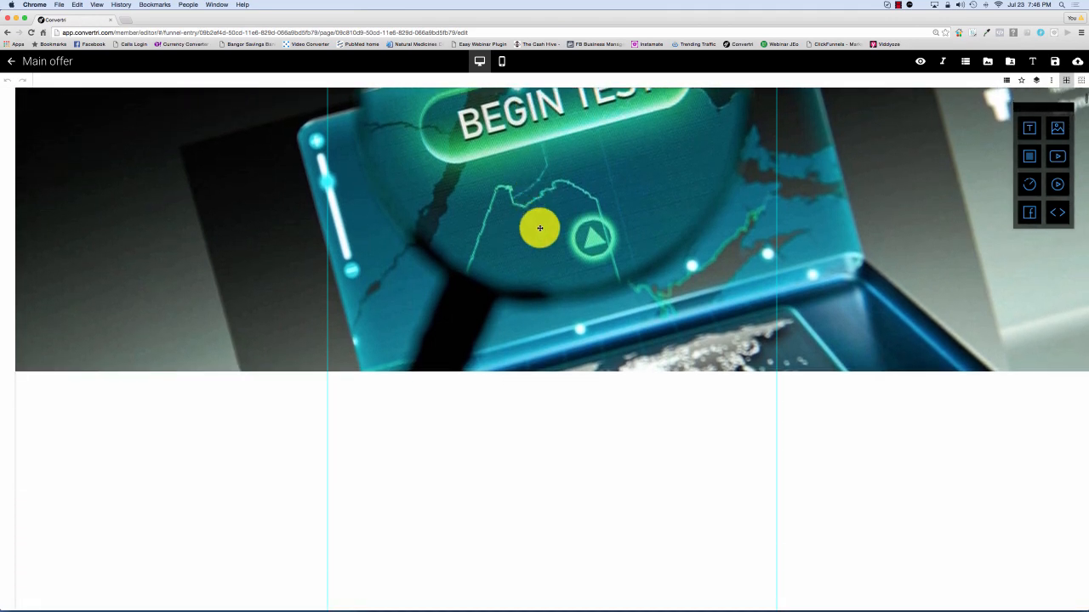
scroll(572, 265, up, 5)
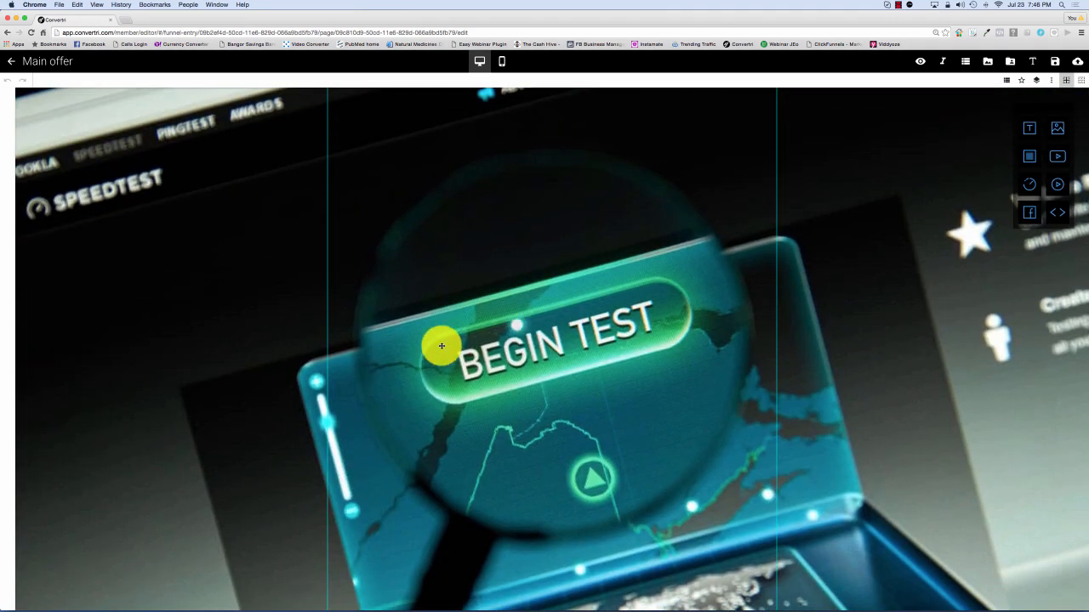
scroll(445, 428, down, 3)
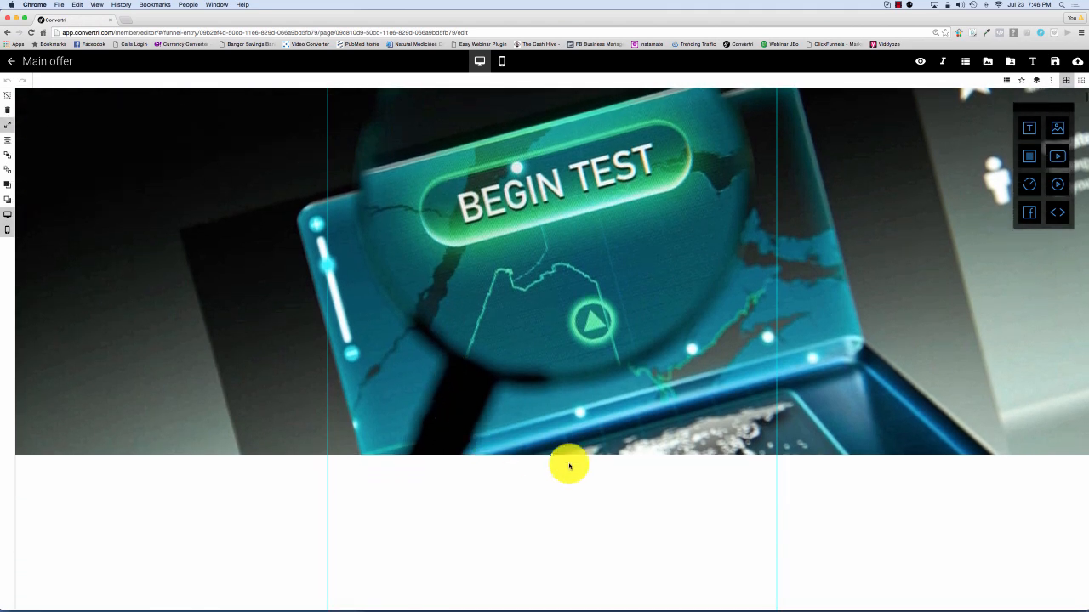
scroll(551, 451, down, 2)
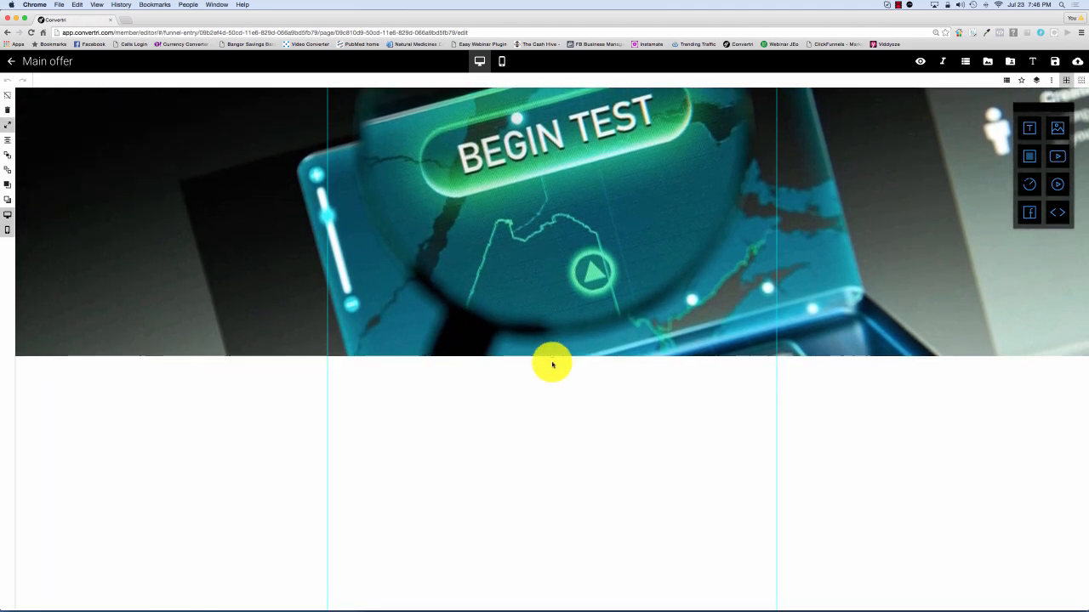
scroll(552, 362, up, 4)
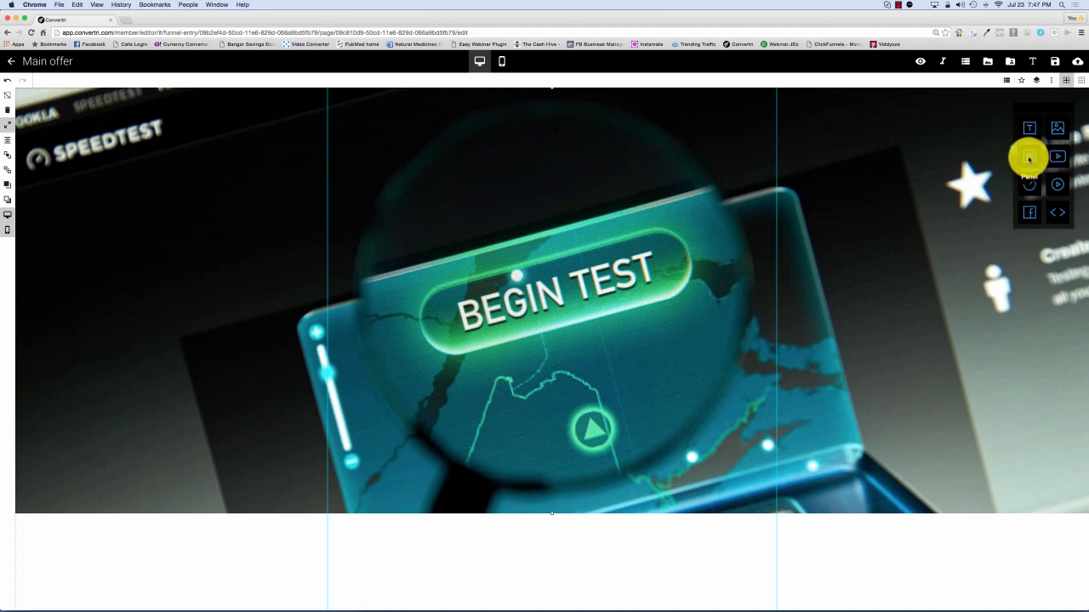
Add a full-width panel over the speed test image and set its background color to rgb(255, 255, 255)
drag(1029, 158, 485, 165)
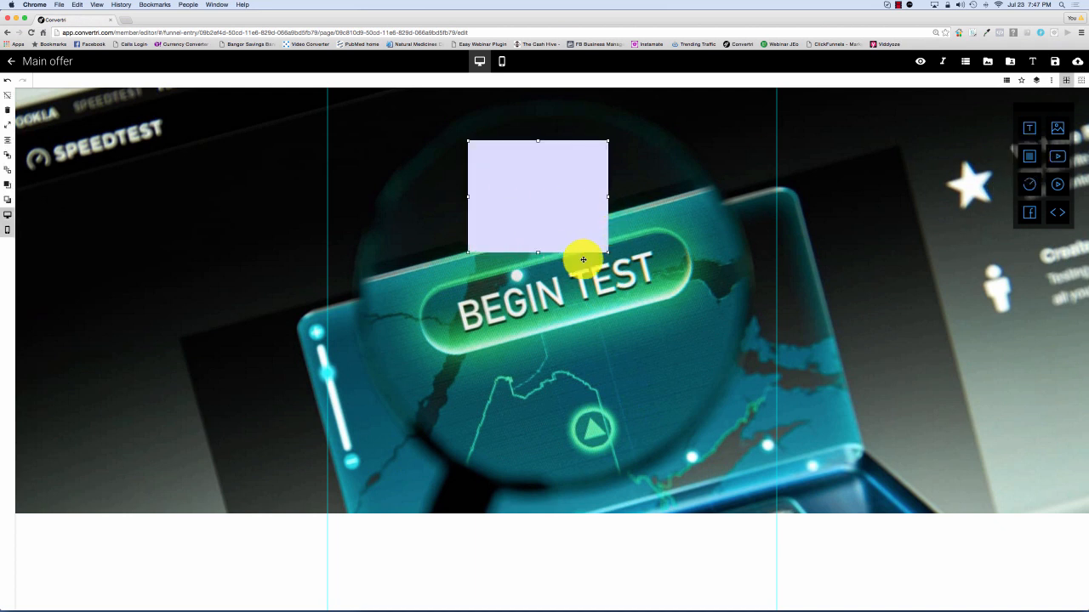
click(7, 126)
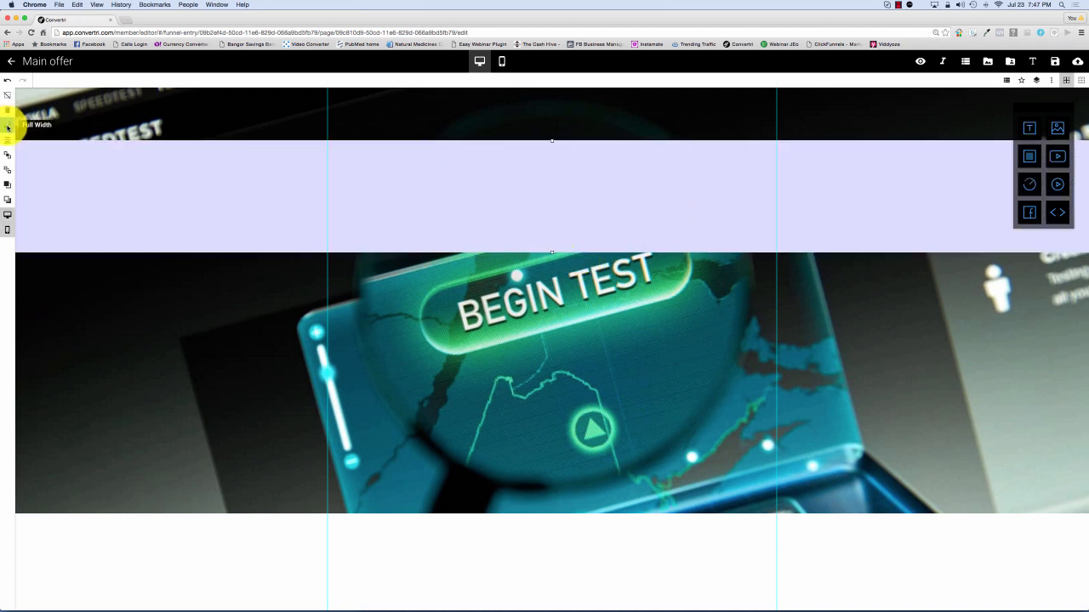
click(1052, 82)
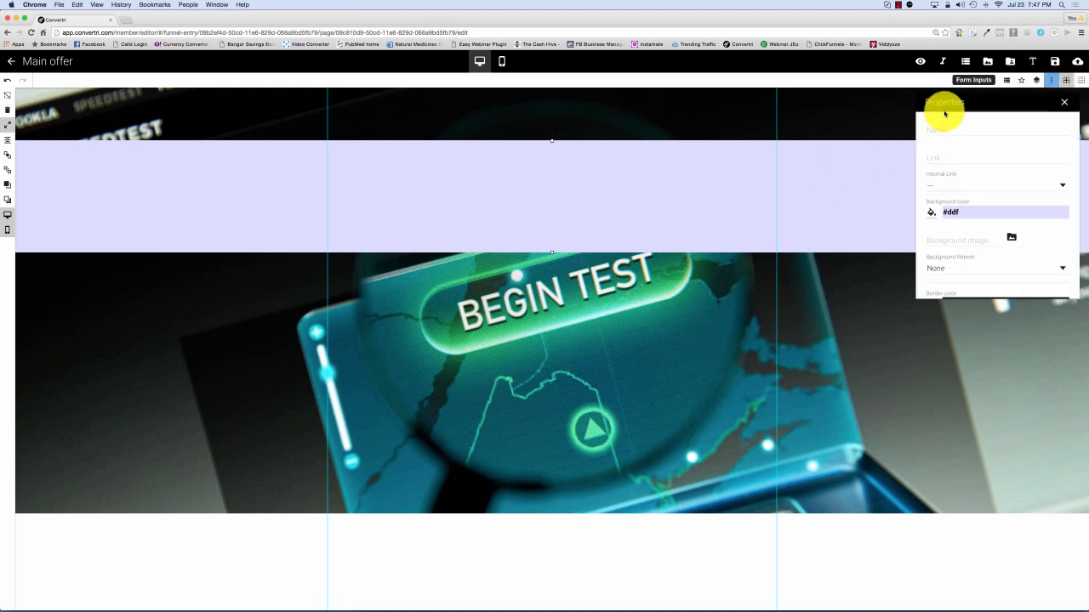
click(934, 213)
drag(923, 255, 885, 218)
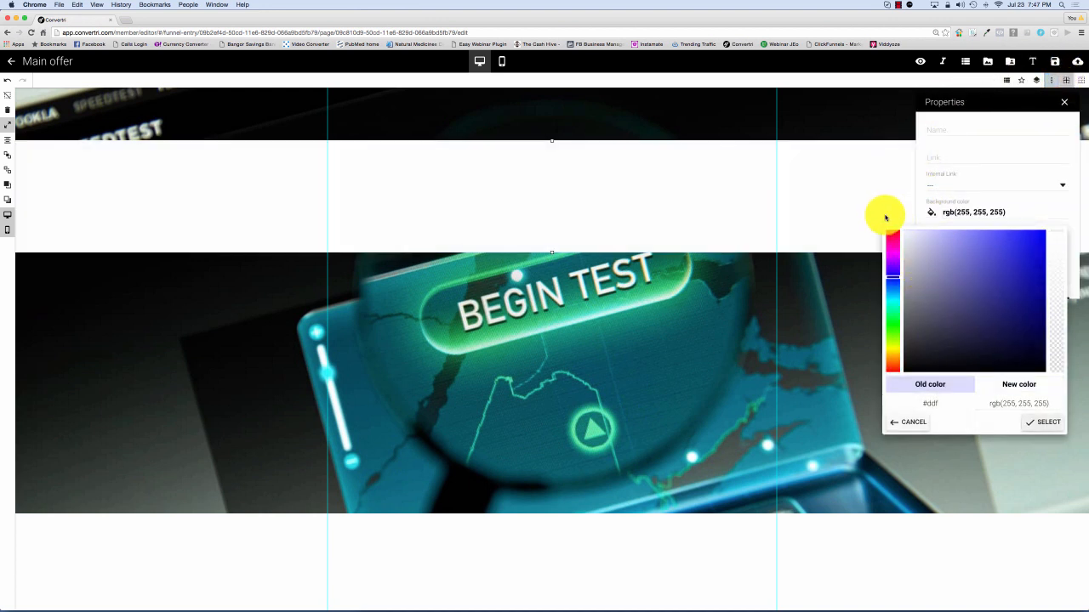
click(1045, 423)
Extend the white panel to cover the whole image and set its background color to rgba(255, 255, 255, 0.62)
scroll(649, 167, down, 2)
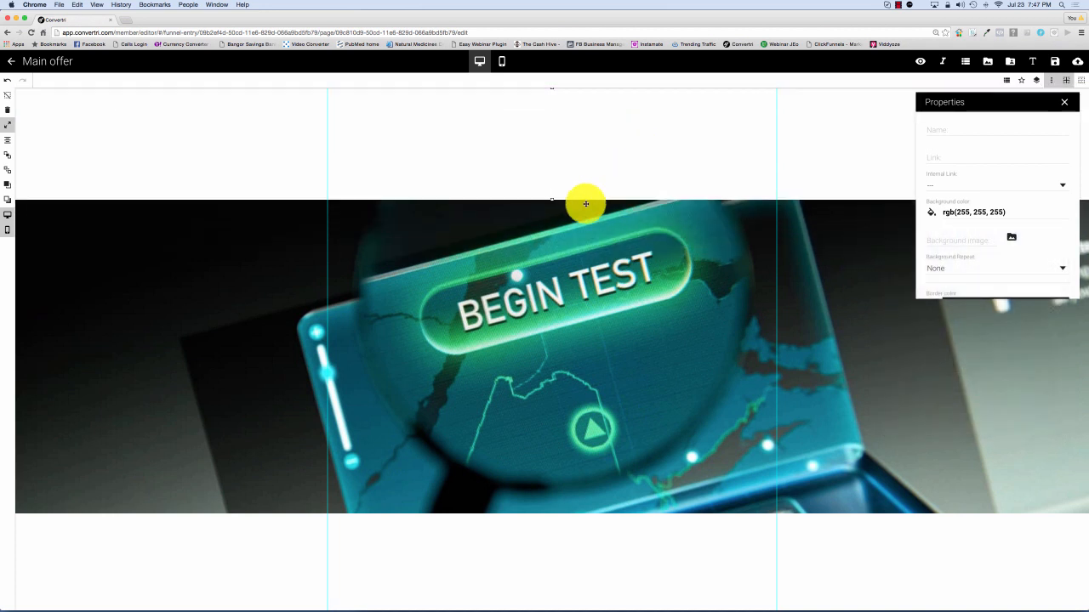
drag(551, 200, 561, 517)
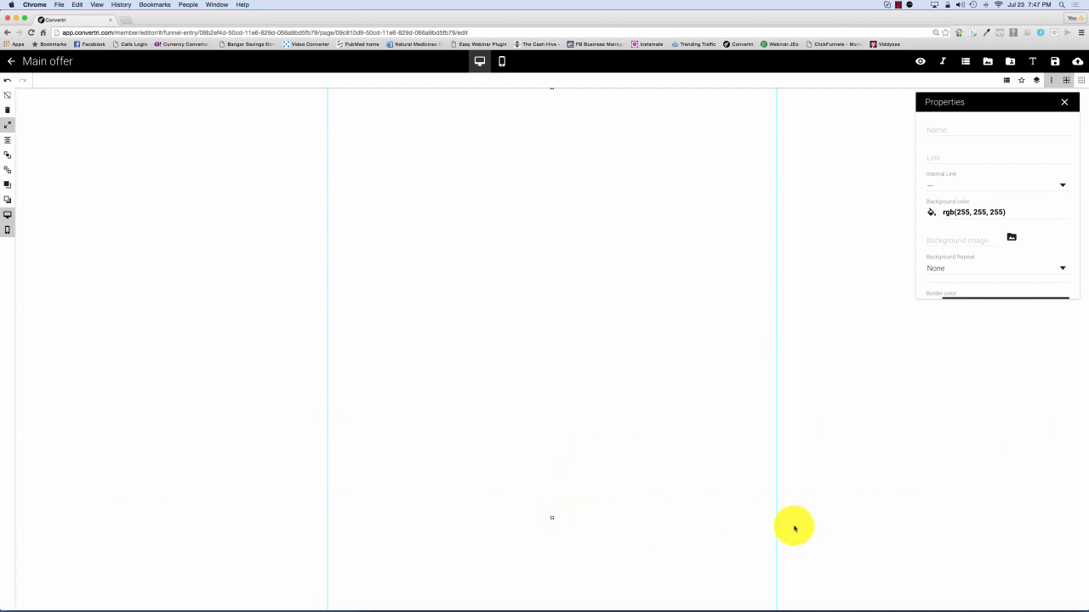
click(929, 212)
drag(1060, 236, 1058, 286)
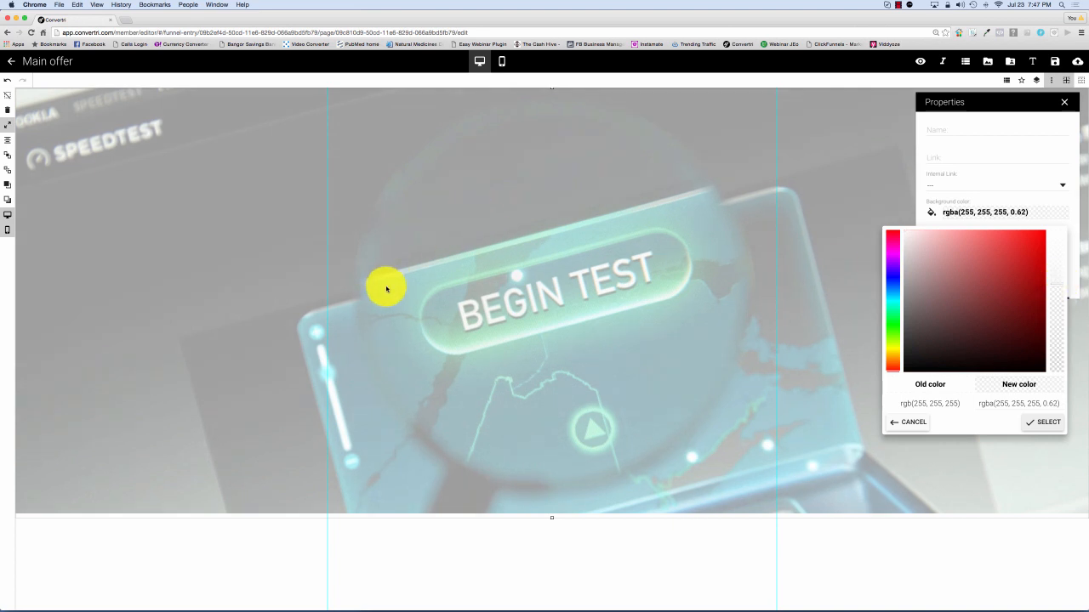
click(497, 552)
drag(397, 246, 431, 249)
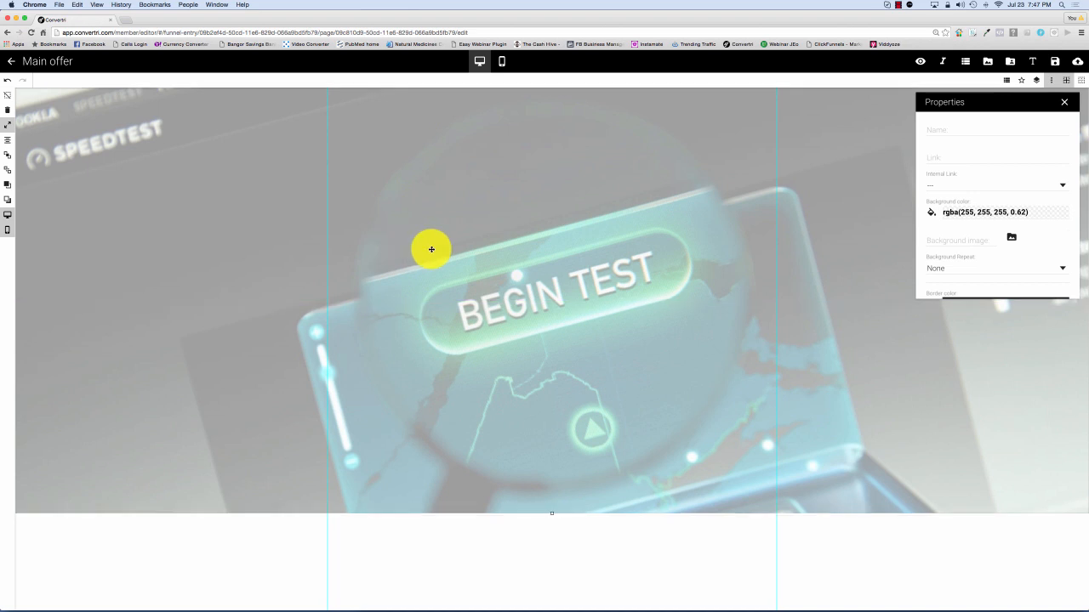
Turn off full width for the translucent panel, then shorten and center it within the image
click(7, 125)
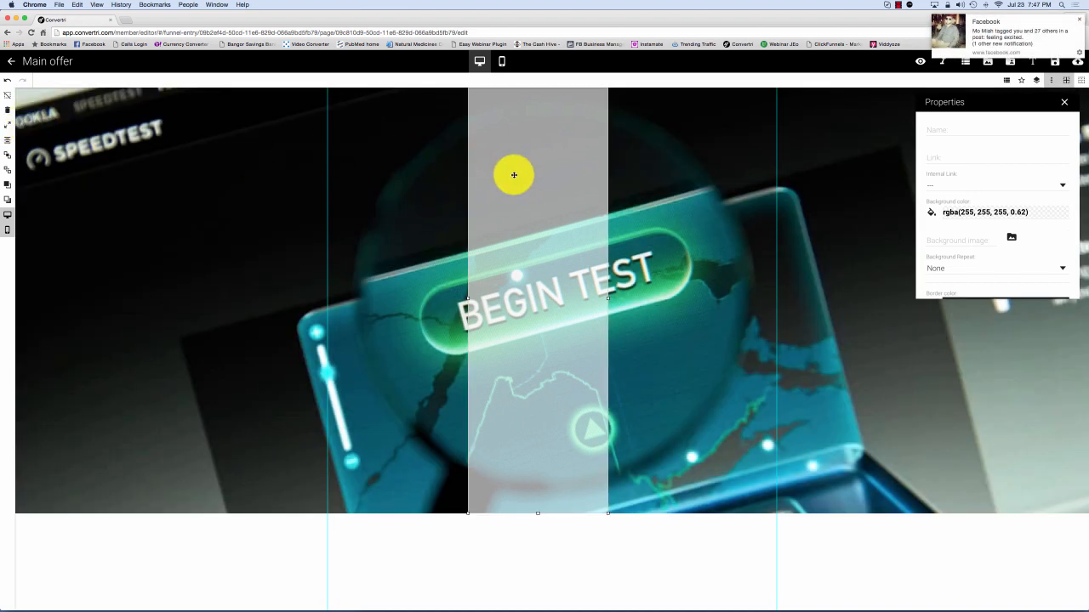
drag(514, 174, 365, 168)
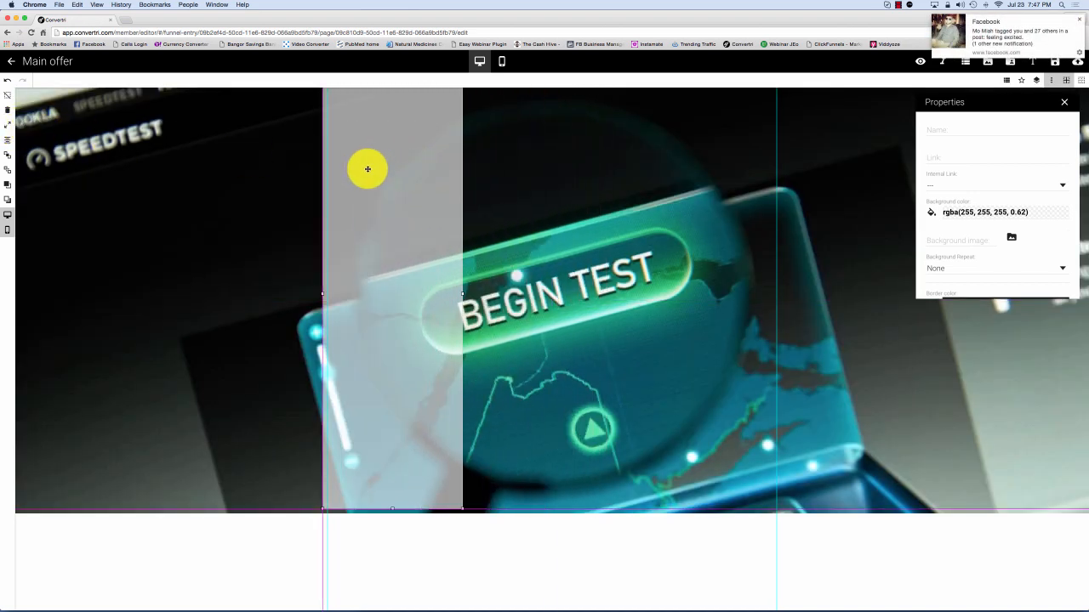
click(468, 289)
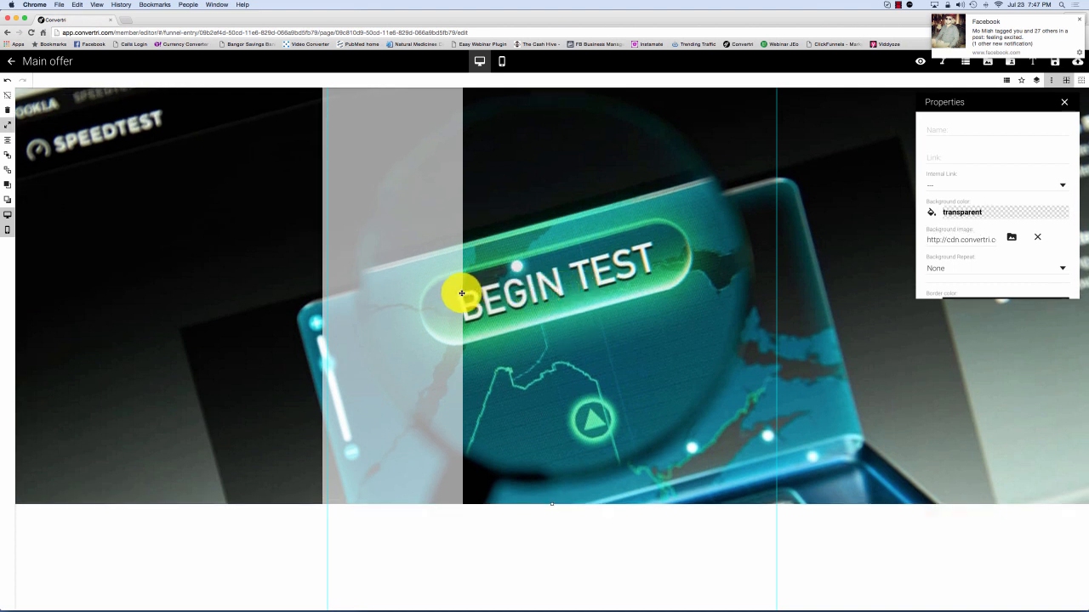
drag(462, 294, 633, 299)
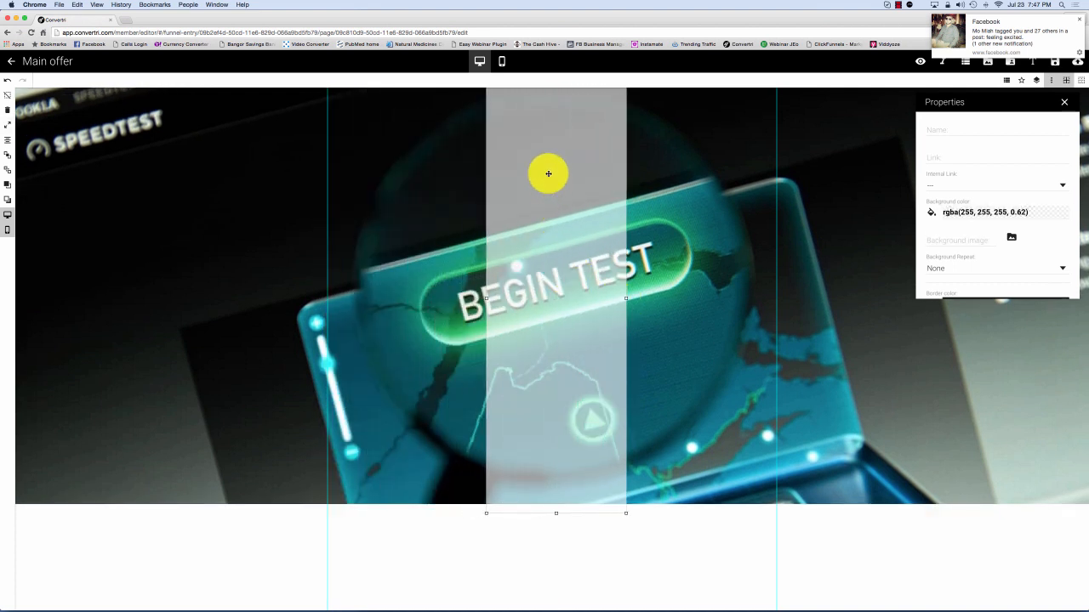
drag(555, 513, 555, 464)
mouse_move(547, 110)
mouse_down()
mouse_move(550, 135)
mouse_move(554, 127)
mouse_up()
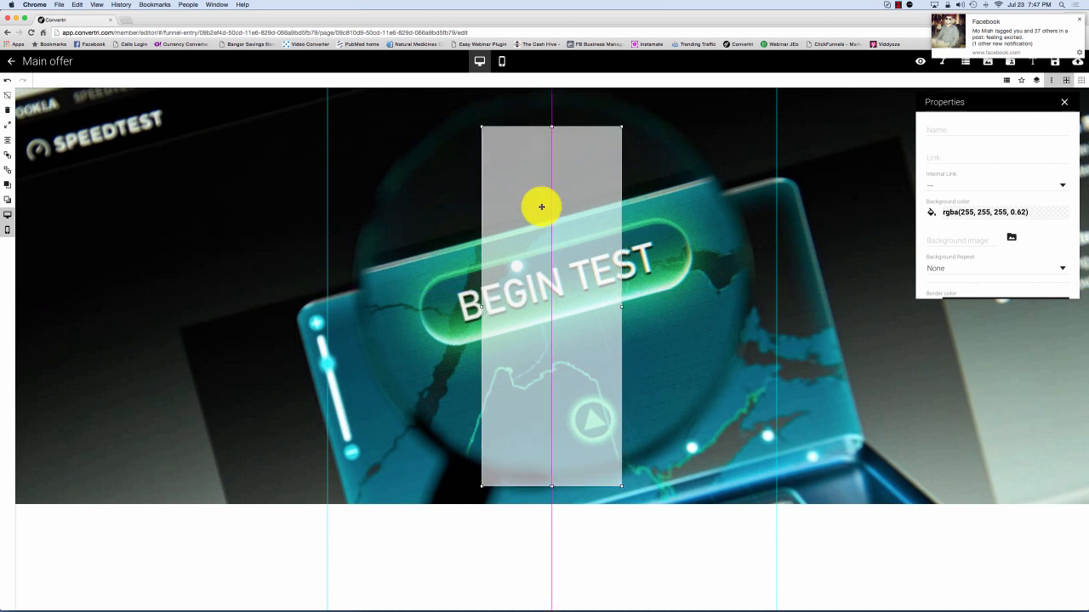
Move the translucent panel near the left page guide and widen it almost to the right guide, making it roughly square
drag(539, 207, 434, 196)
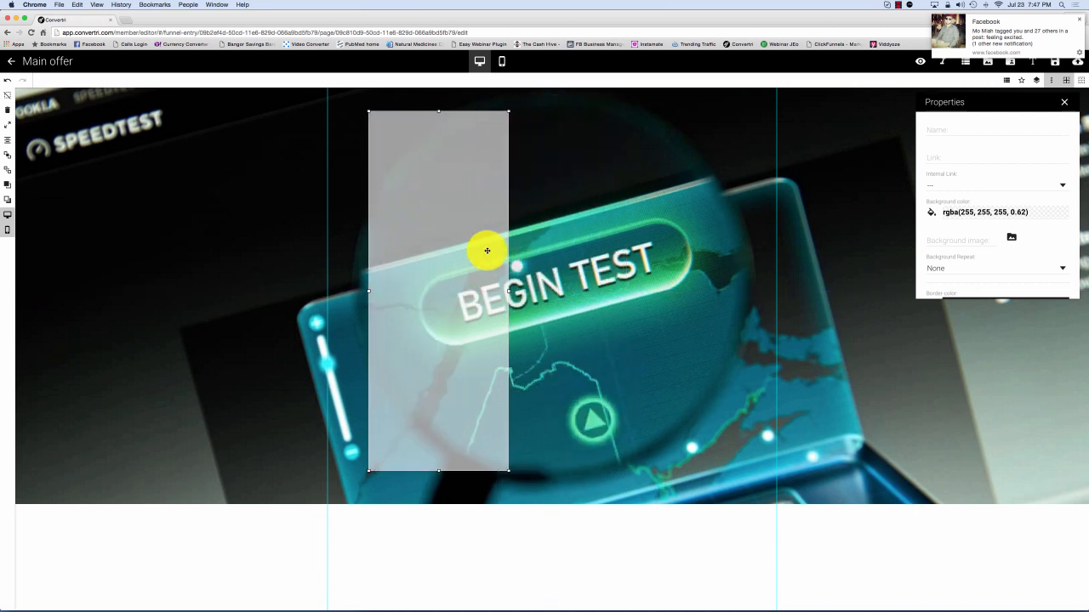
drag(514, 292, 674, 294)
click(502, 293)
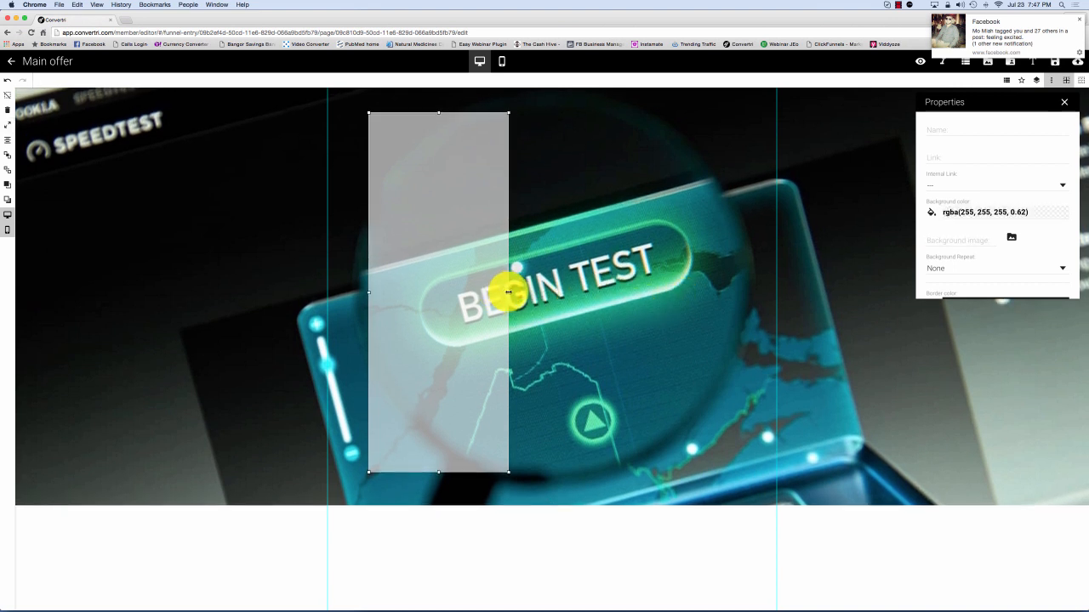
drag(508, 292, 738, 292)
Set the panel's border radius to 25 for the top-left corner and 500 for the top-right corner
scroll(980, 204, down, 5)
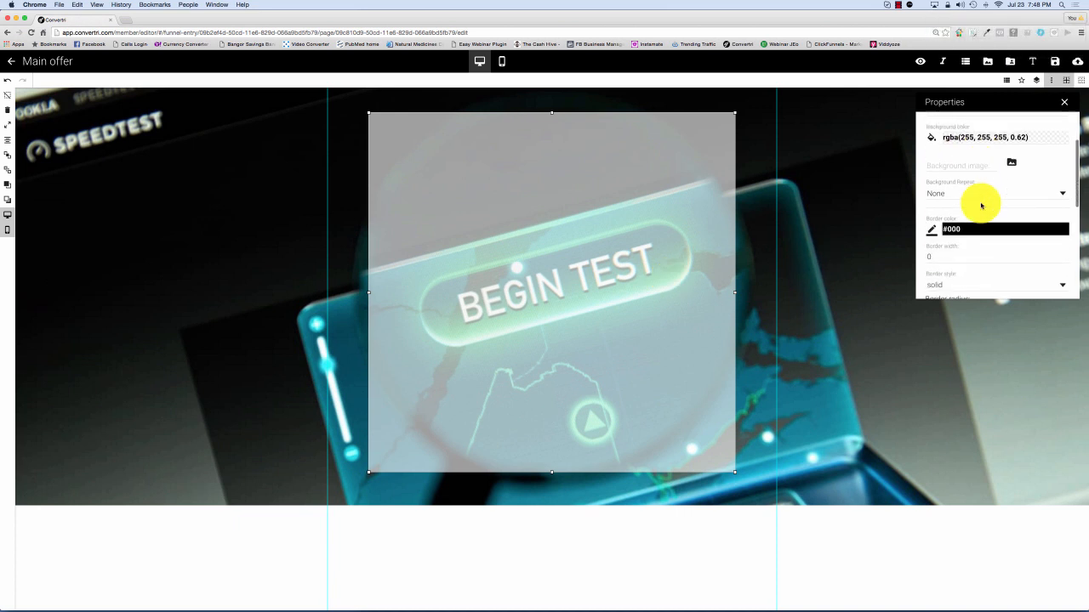
scroll(969, 209, down, 3)
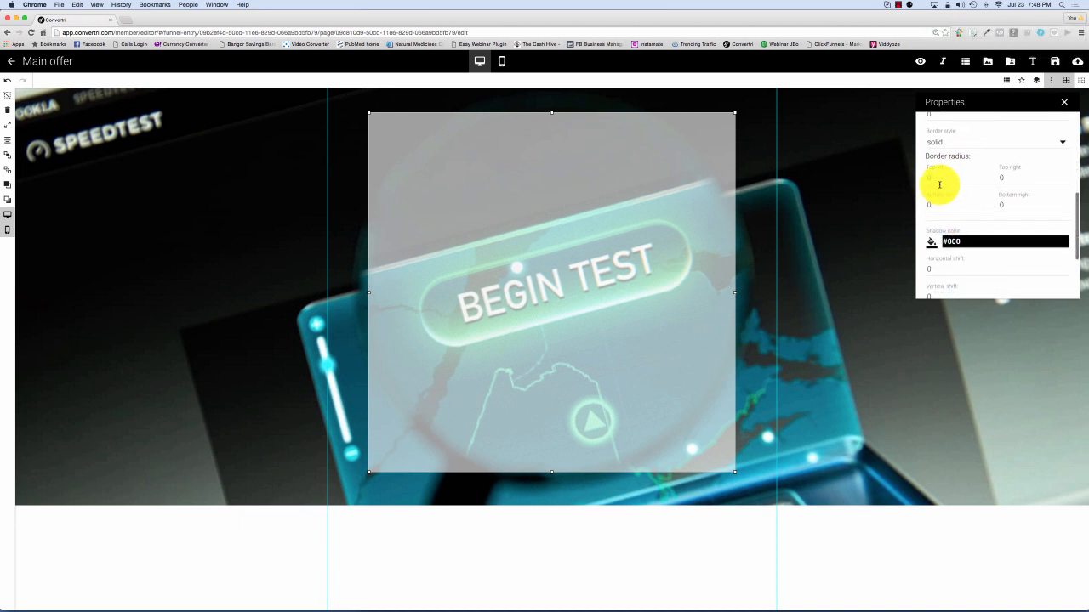
click(938, 179)
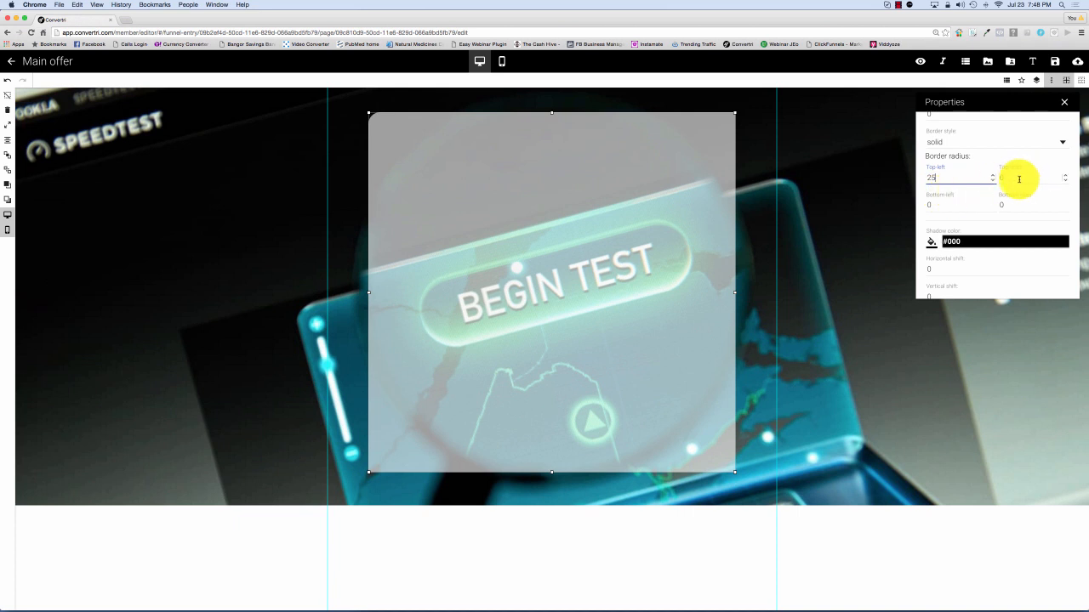
click(1016, 179)
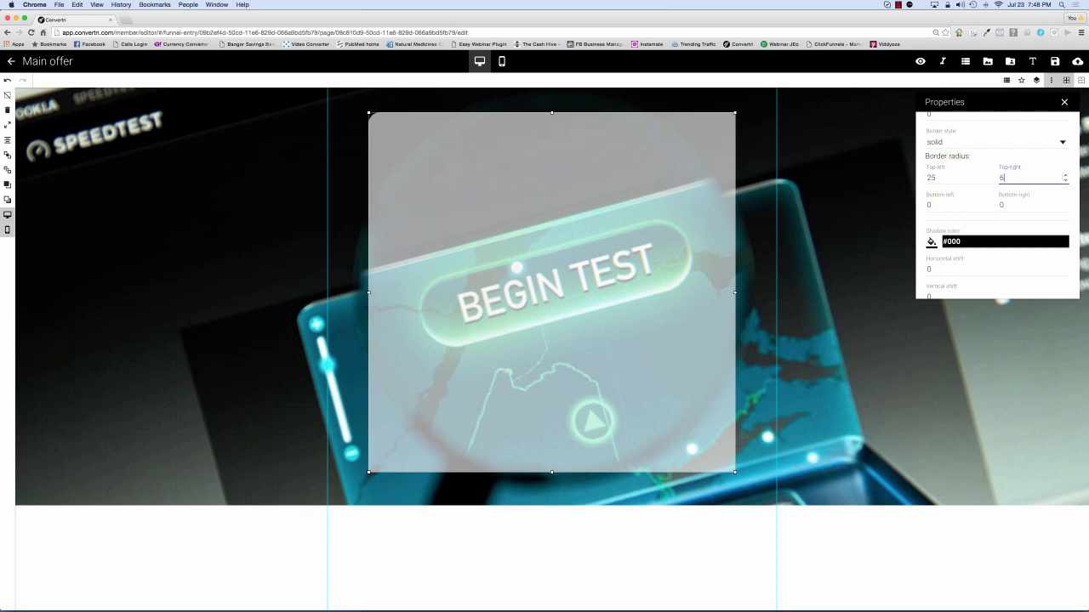
text(200)
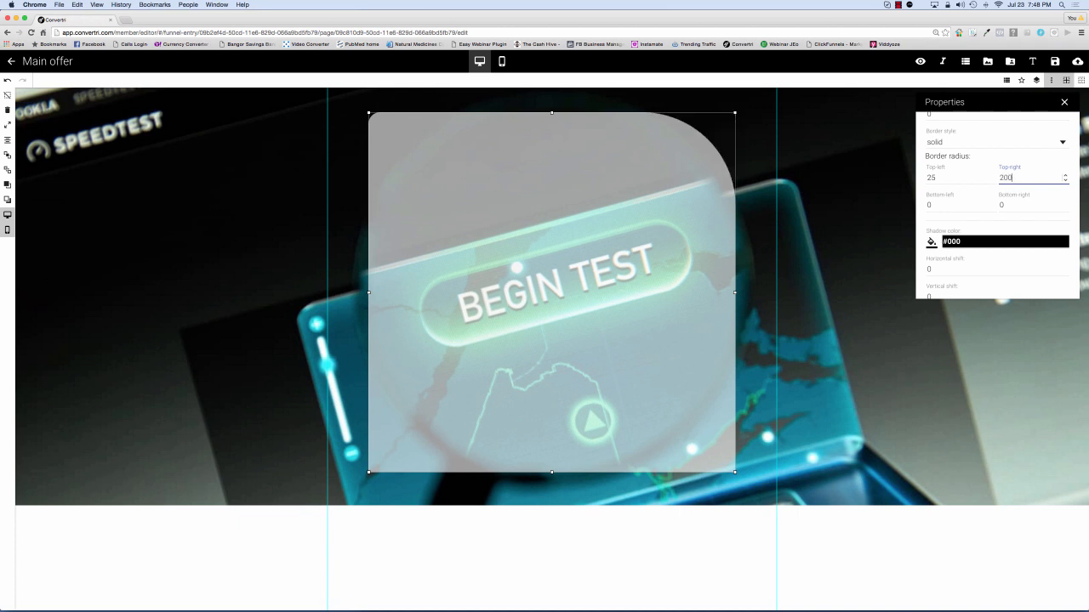
key(BackSpace)
key(BackSpace)
text(5)
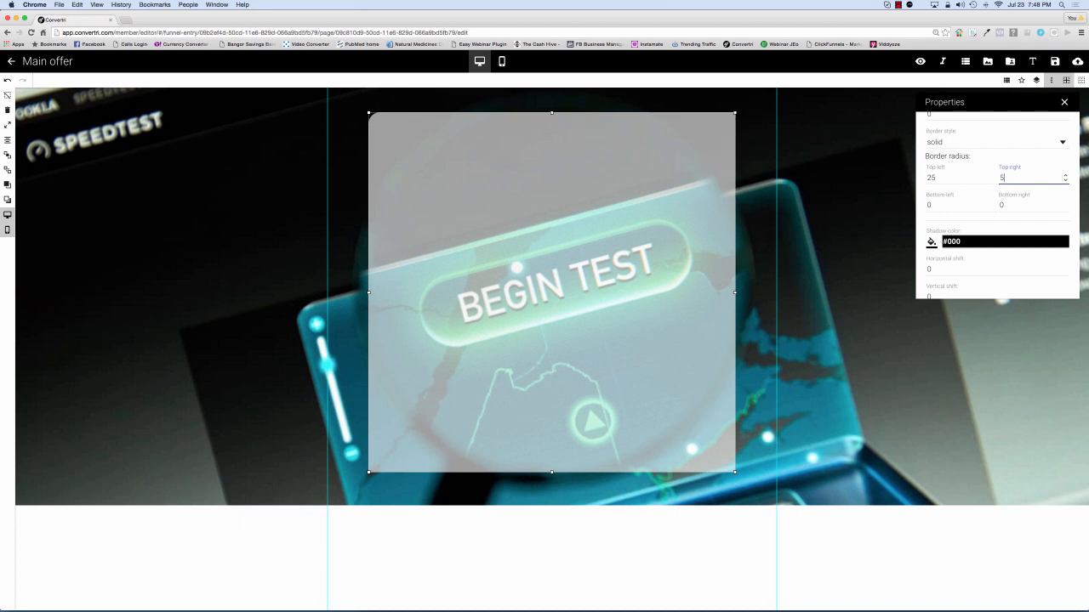
text(00)
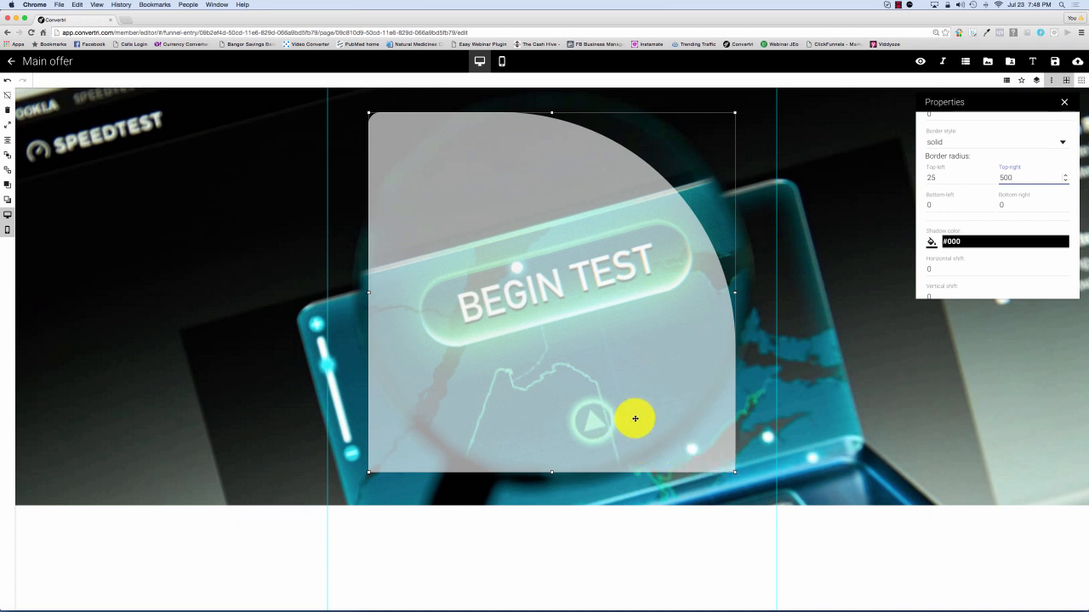
Align the rounded panel with the left page guide and the image's lower edge, then close its properties
drag(632, 389, 594, 423)
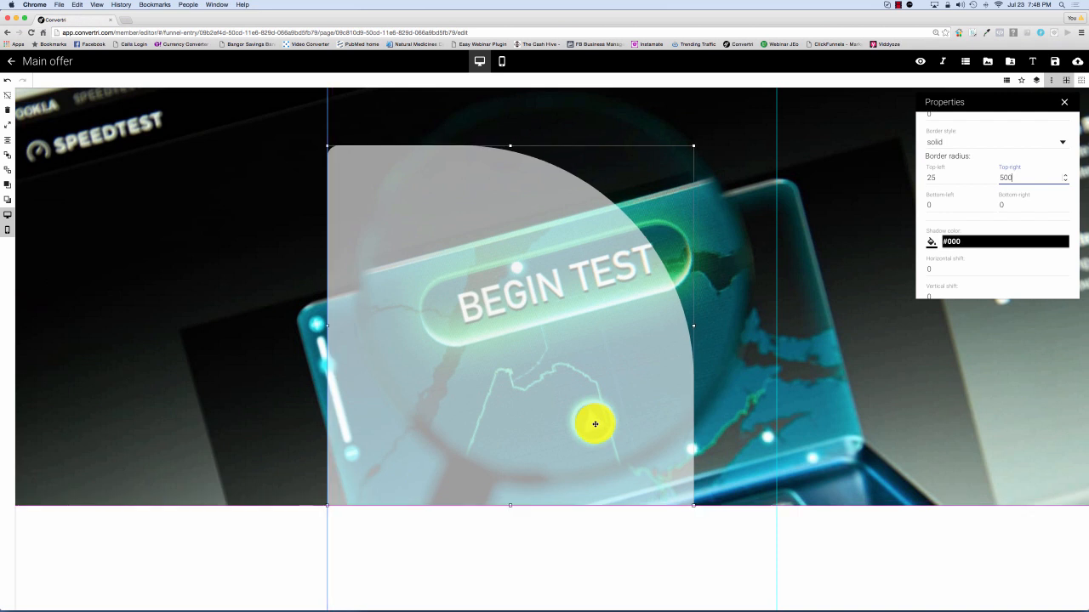
click(839, 524)
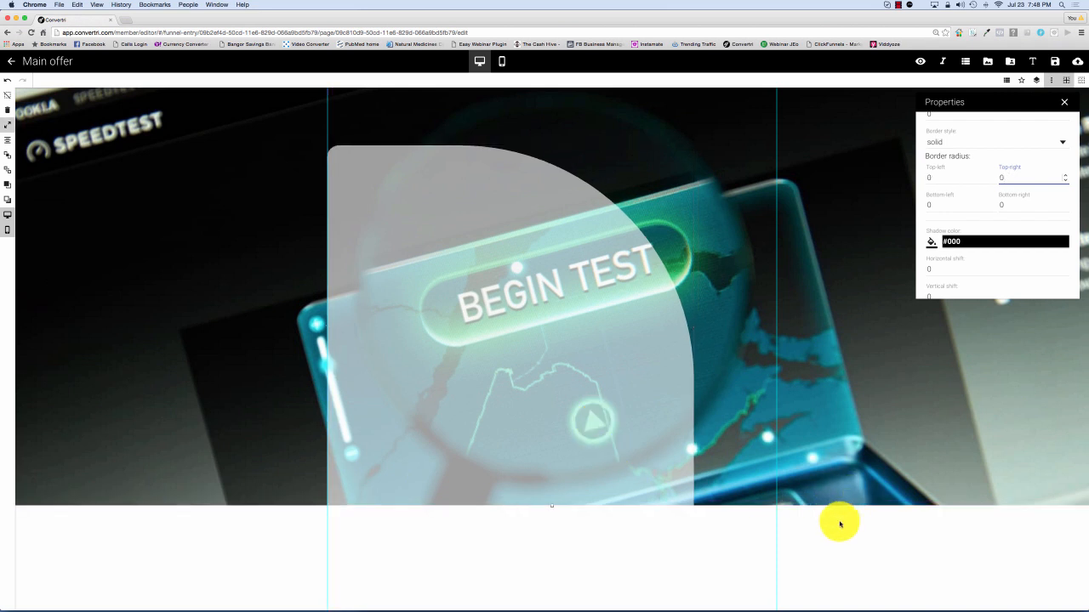
click(1064, 103)
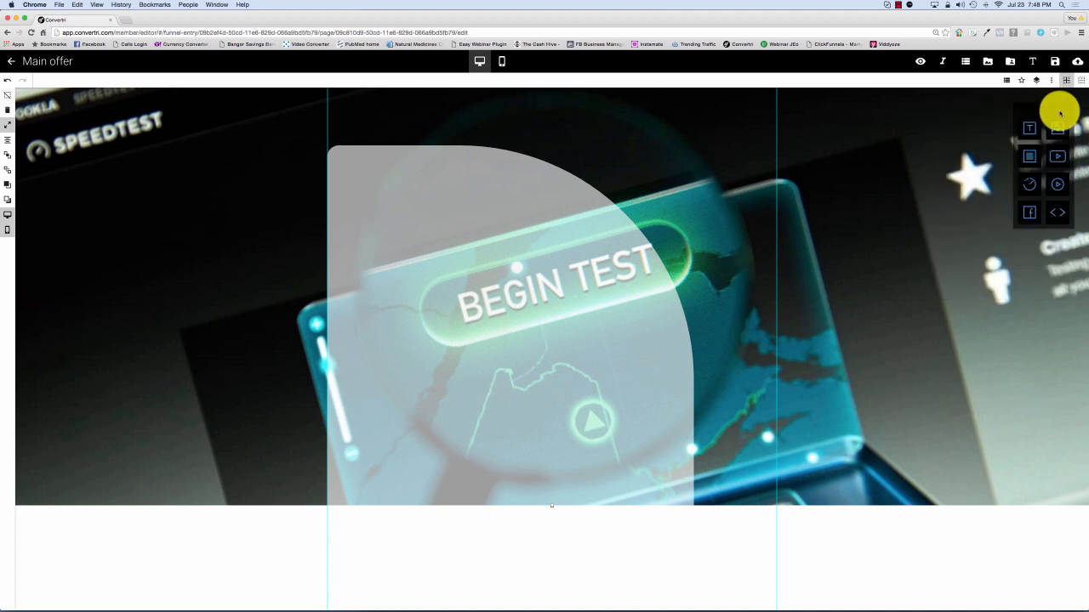
Duplicate the rounded panel and shift the copy toward the right page guide, keeping the upper edges aligned
click(584, 298)
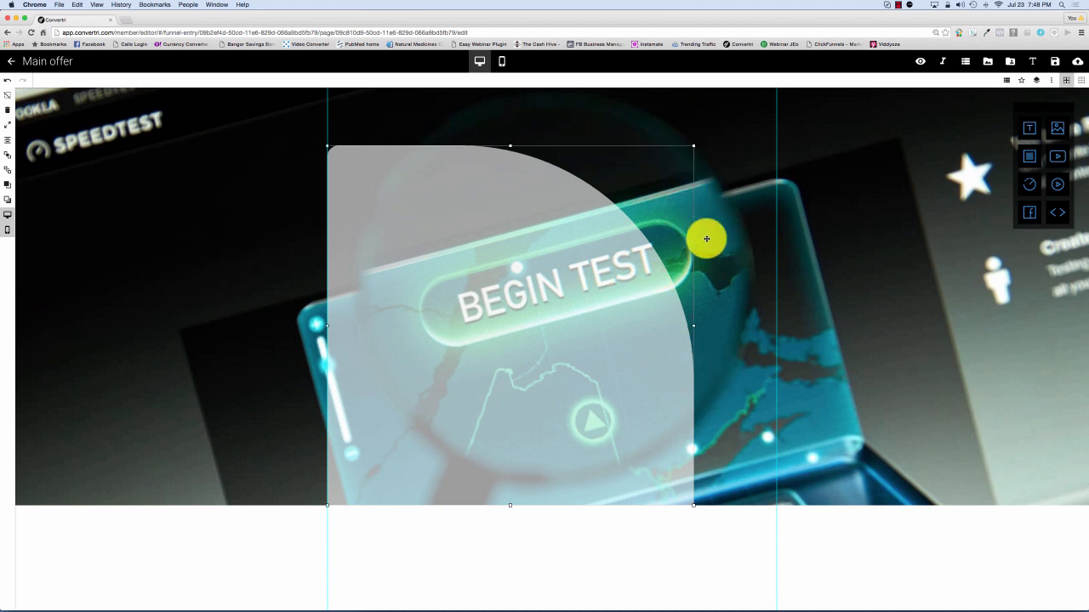
drag(553, 298, 632, 303)
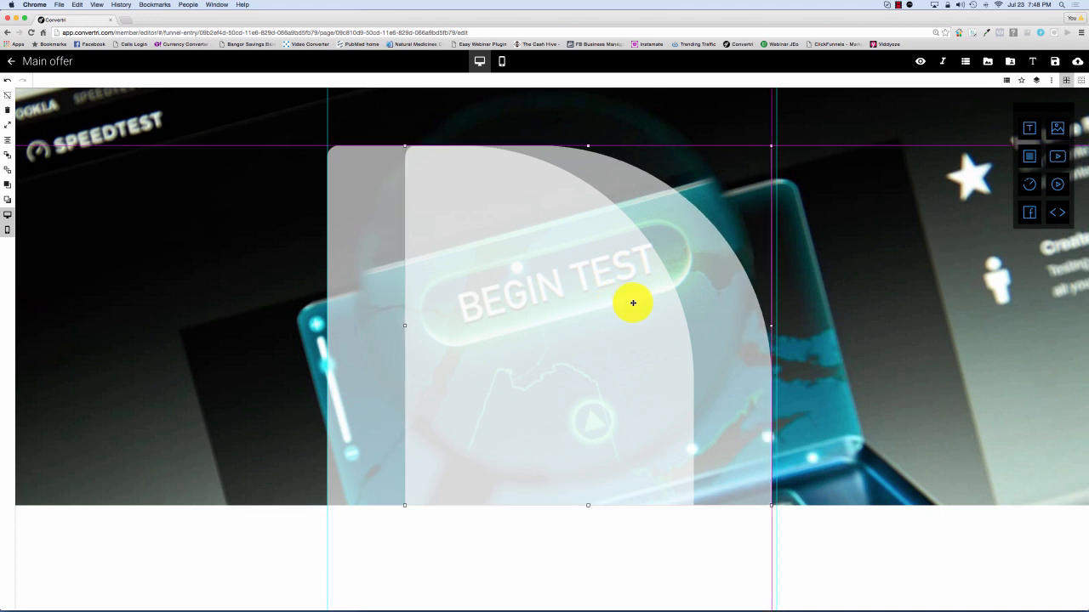
Set the panel copy's border radius to 500 for the top-left corner and 25 for the top-right, flush with the right page guide
drag(633, 303, 632, 302)
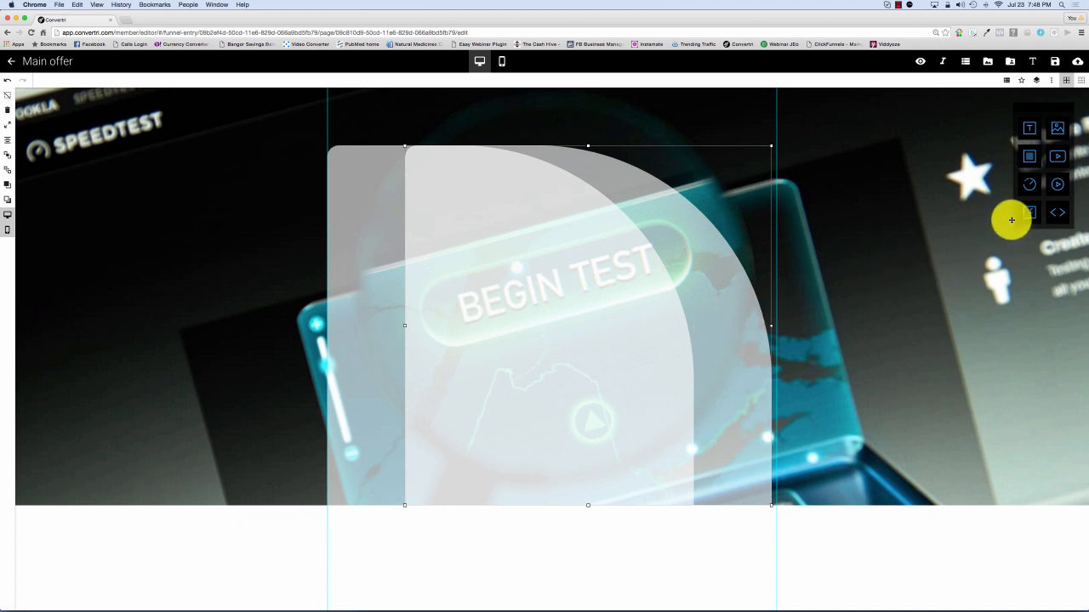
click(1054, 81)
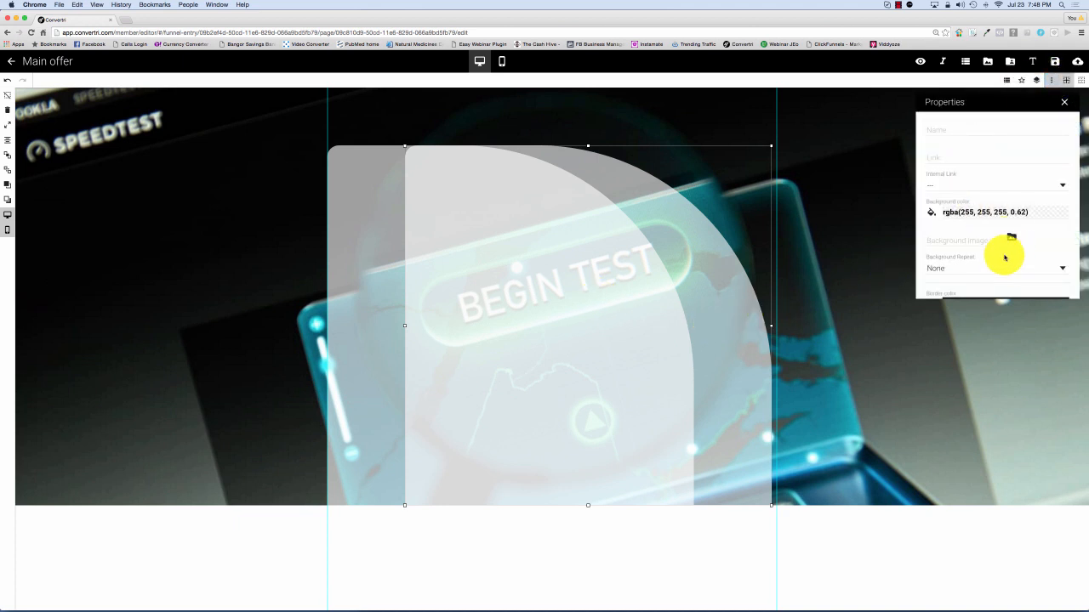
scroll(1002, 255, down, 4)
scroll(1005, 257, down, 1)
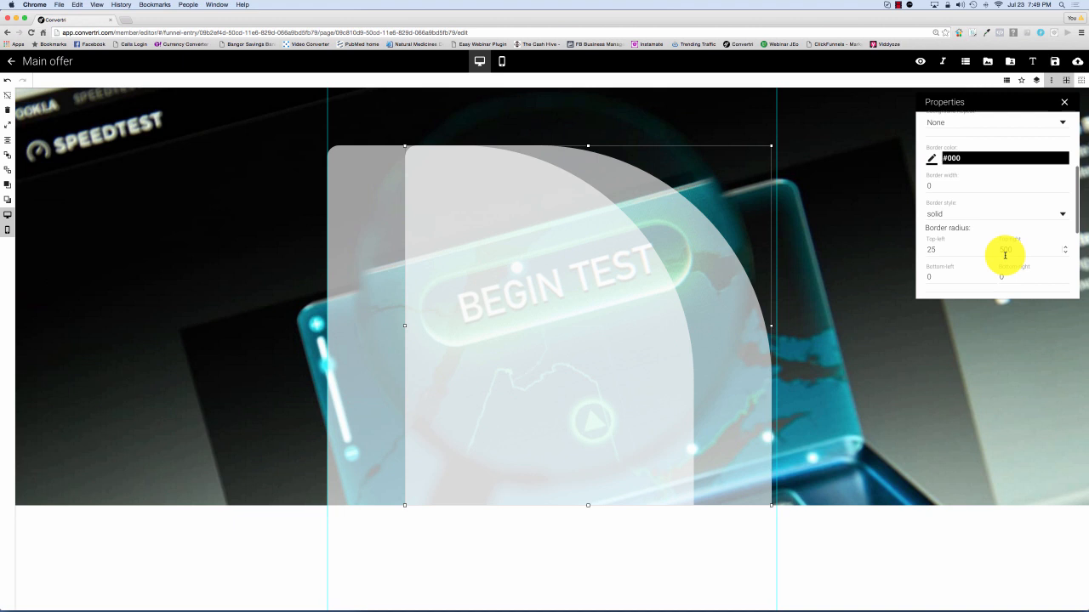
double_click(940, 249)
text(500)
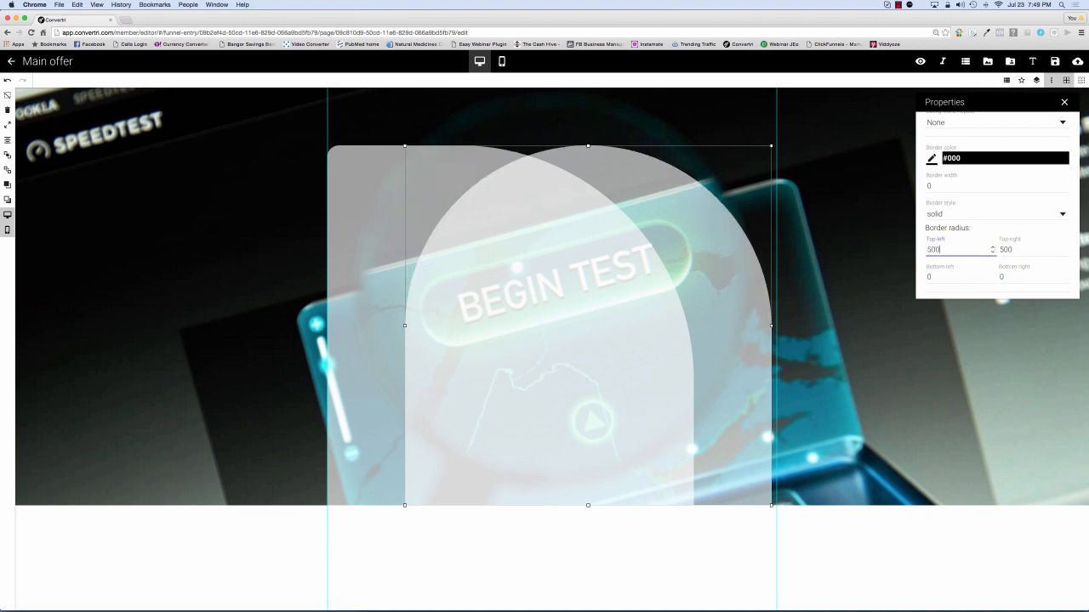
double_click(1042, 248)
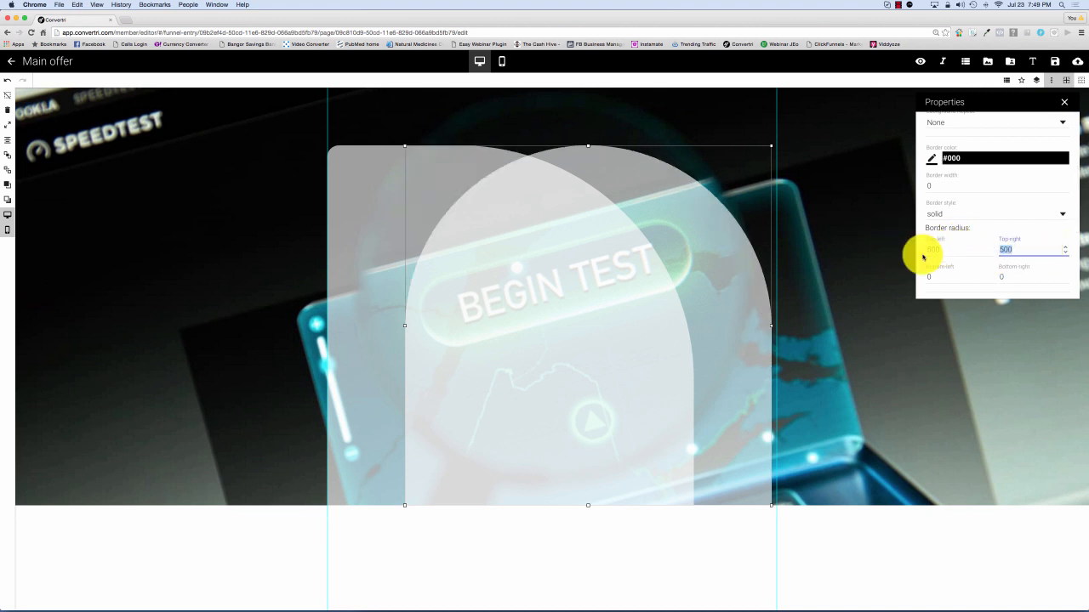
text(25)
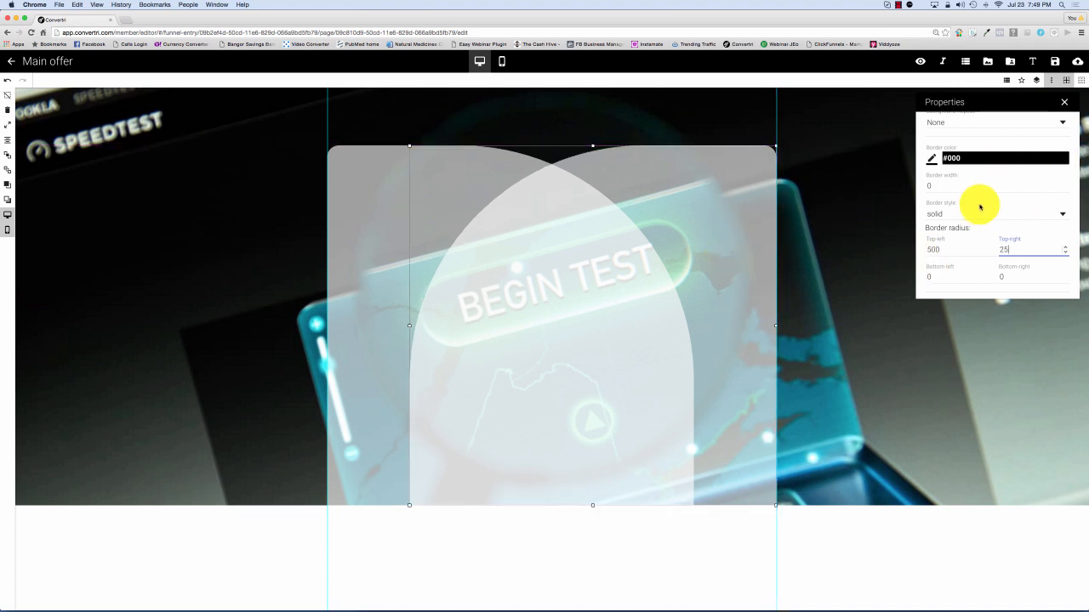
click(932, 160)
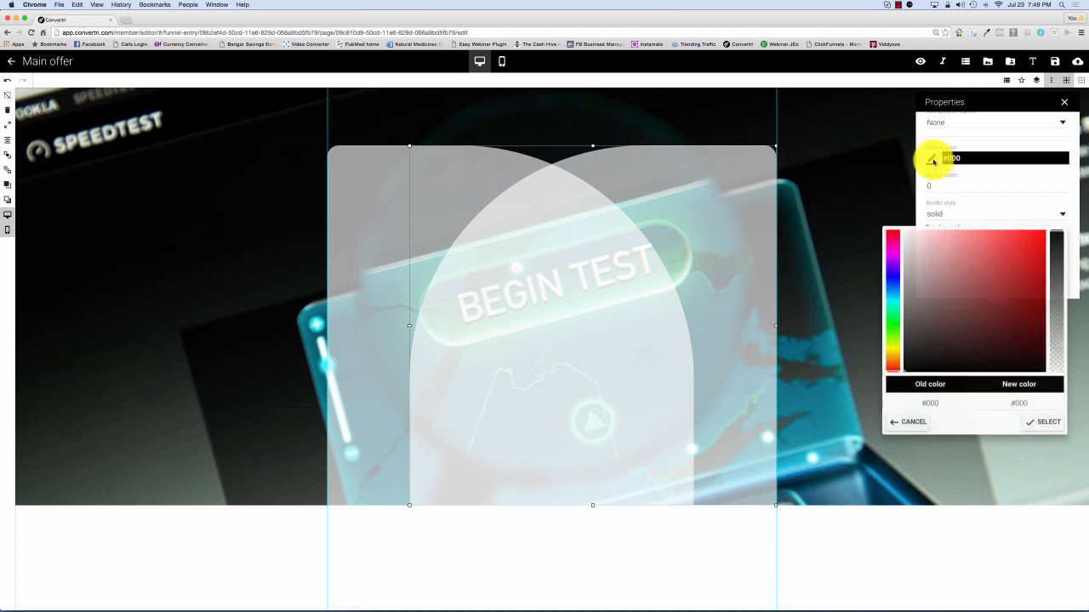
click(1032, 279)
drag(1032, 279, 1043, 250)
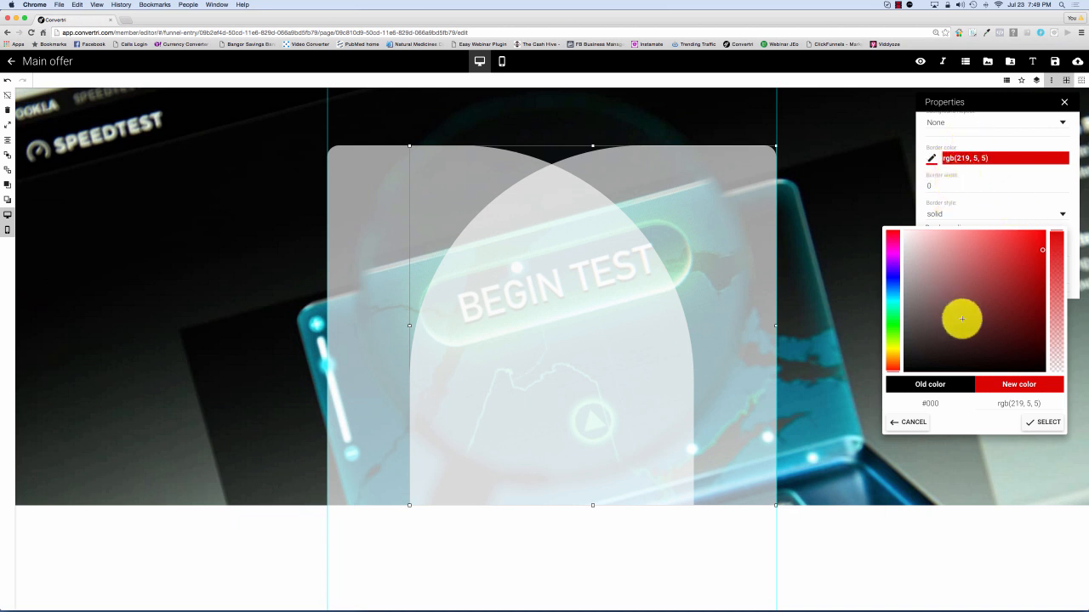
click(919, 421)
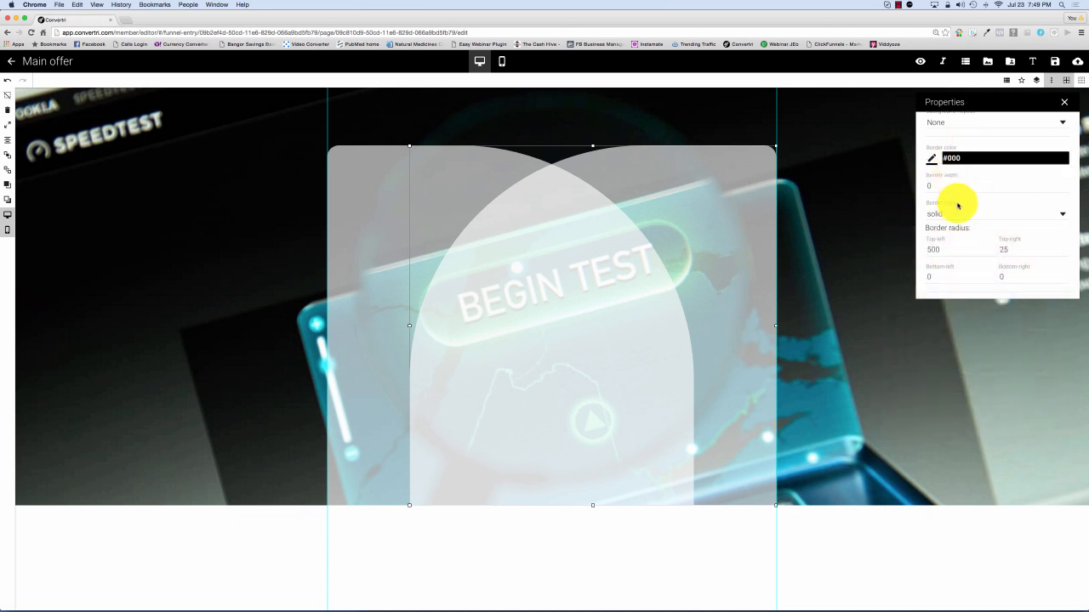
Change the panel copy's background color to a translucent red, rgba(255, 8, 8, 0.46)
scroll(957, 200, up, 5)
click(932, 212)
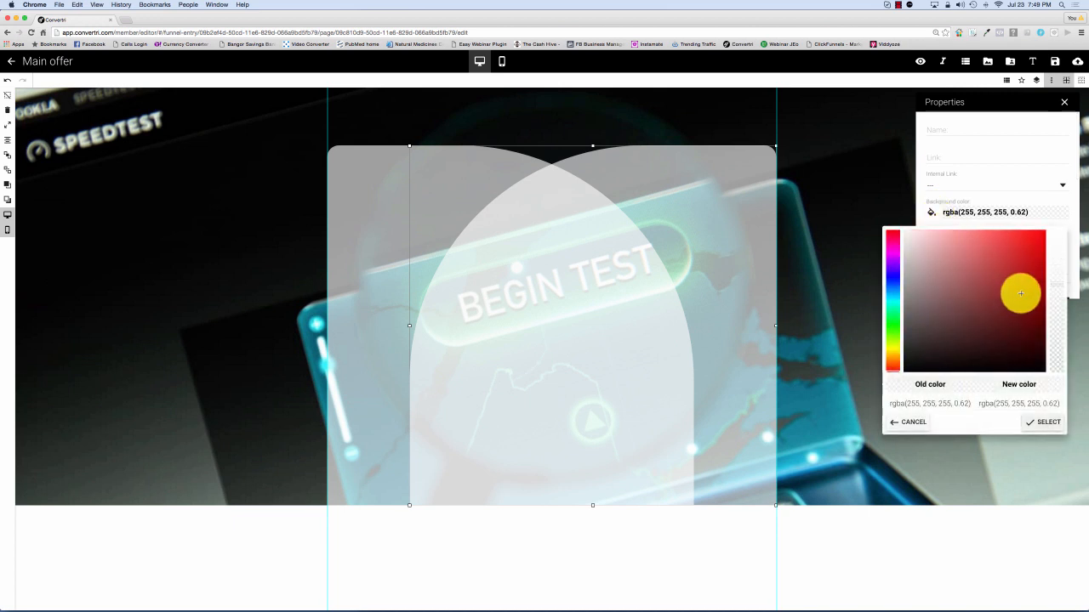
click(1030, 275)
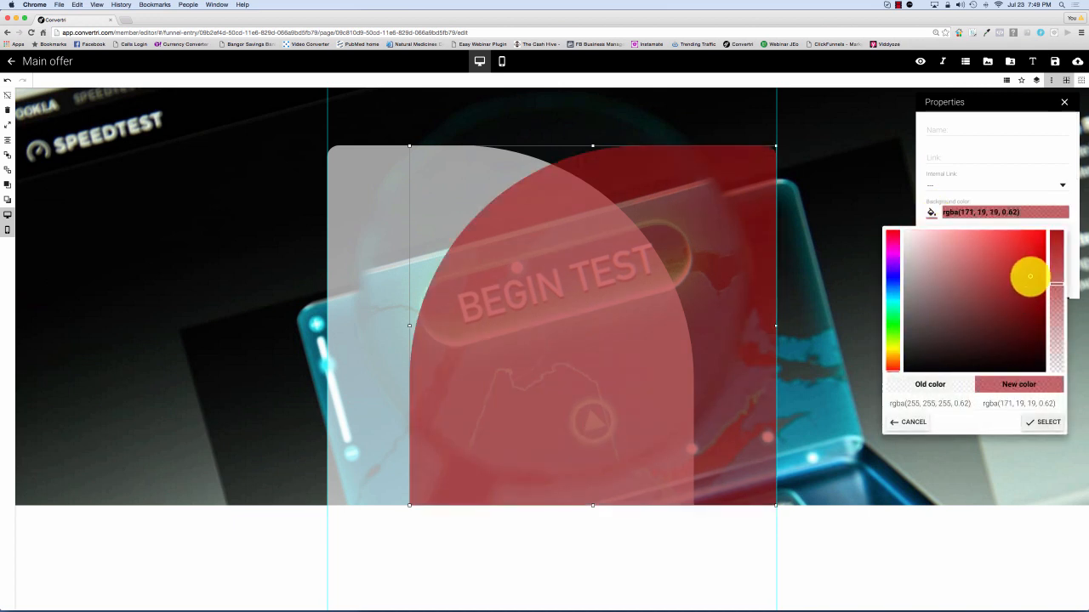
drag(1029, 276, 1042, 229)
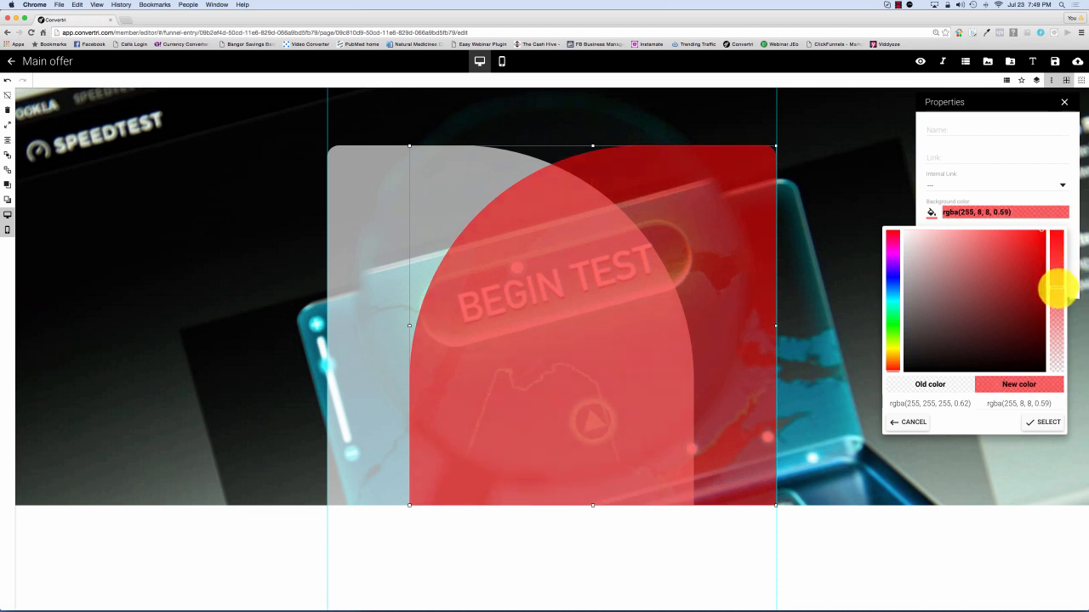
drag(1057, 289, 1056, 304)
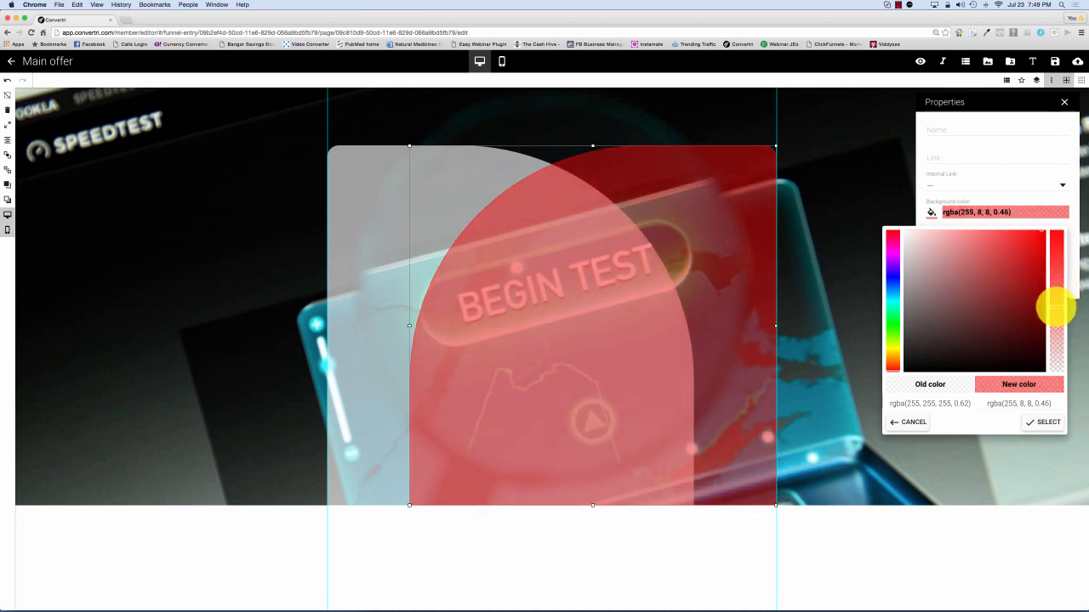
click(847, 243)
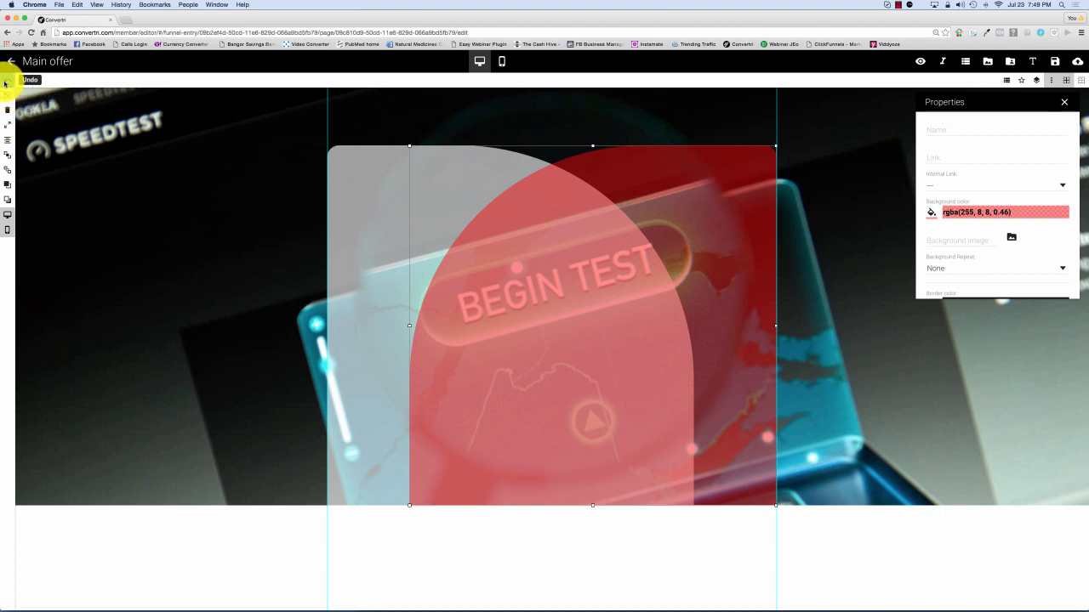
Delete the red panel copy and set the remaining panel's top-right border radius to 25
click(8, 111)
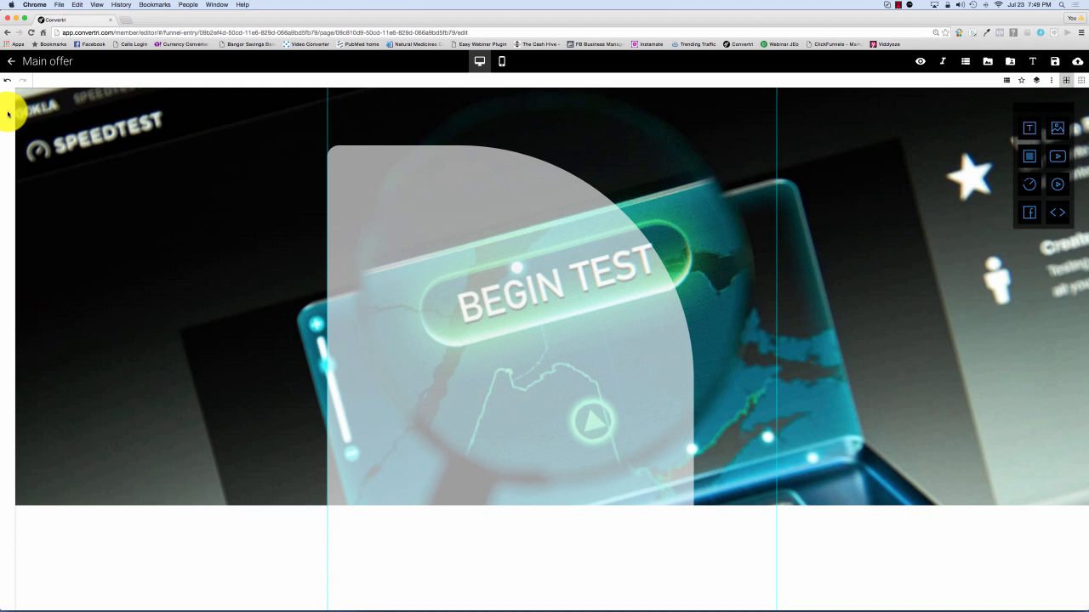
click(496, 303)
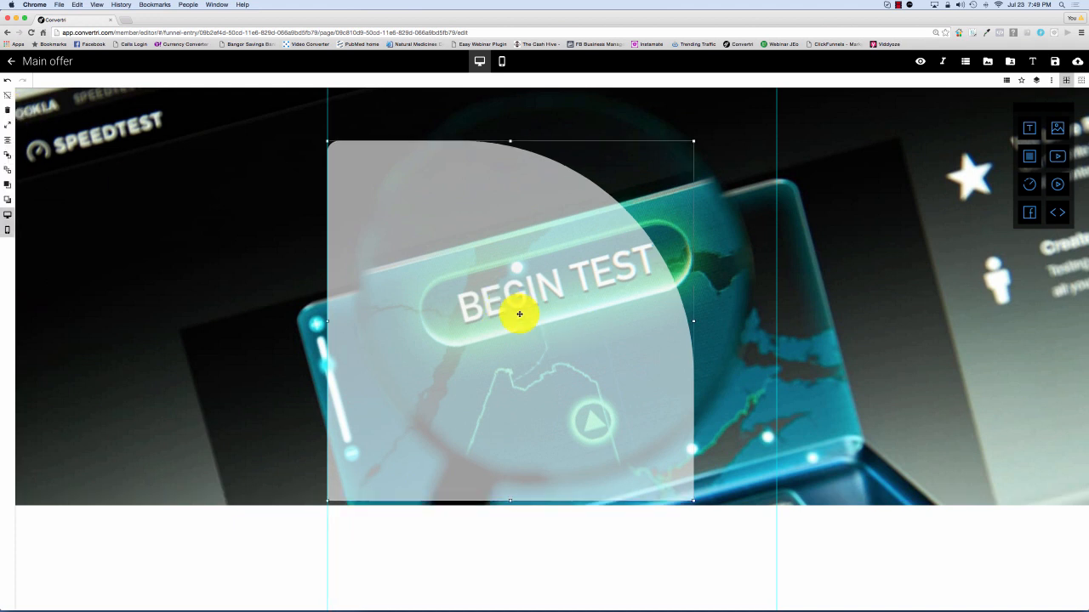
click(1051, 79)
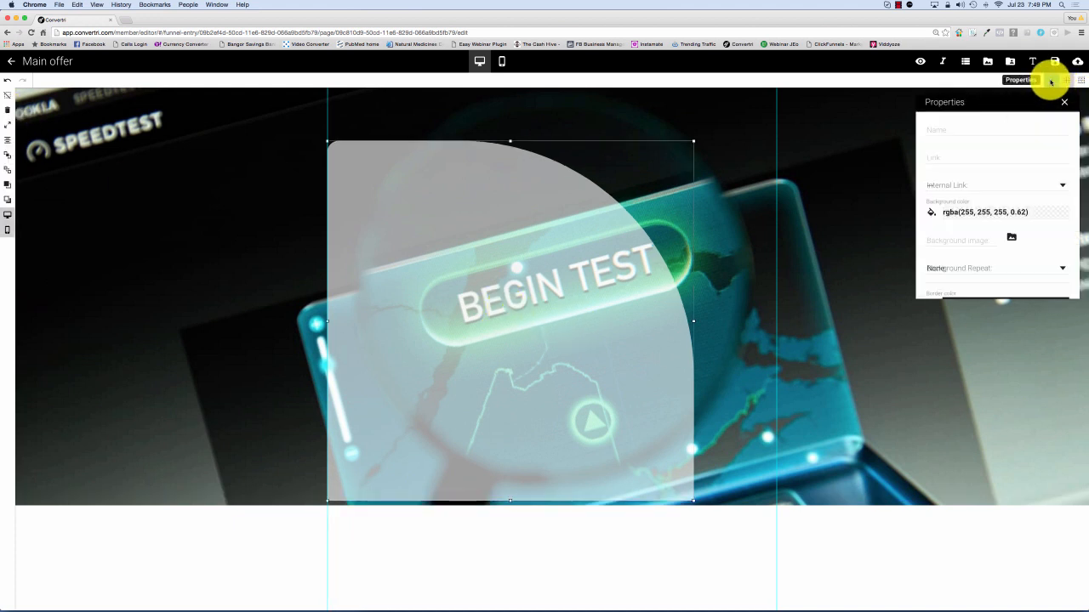
scroll(1025, 210, down, 5)
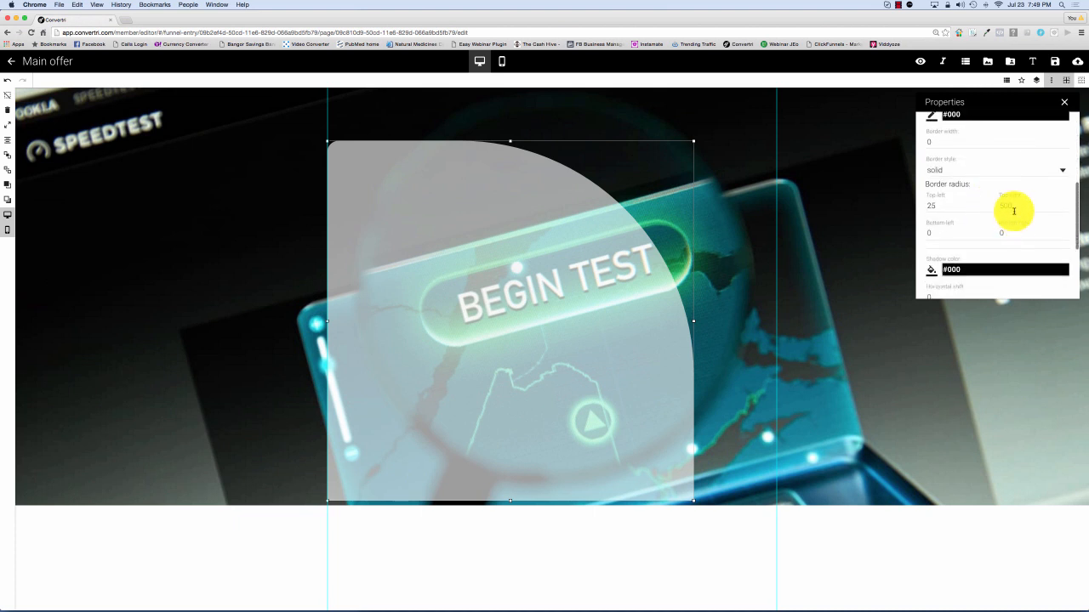
double_click(1011, 207)
text(25)
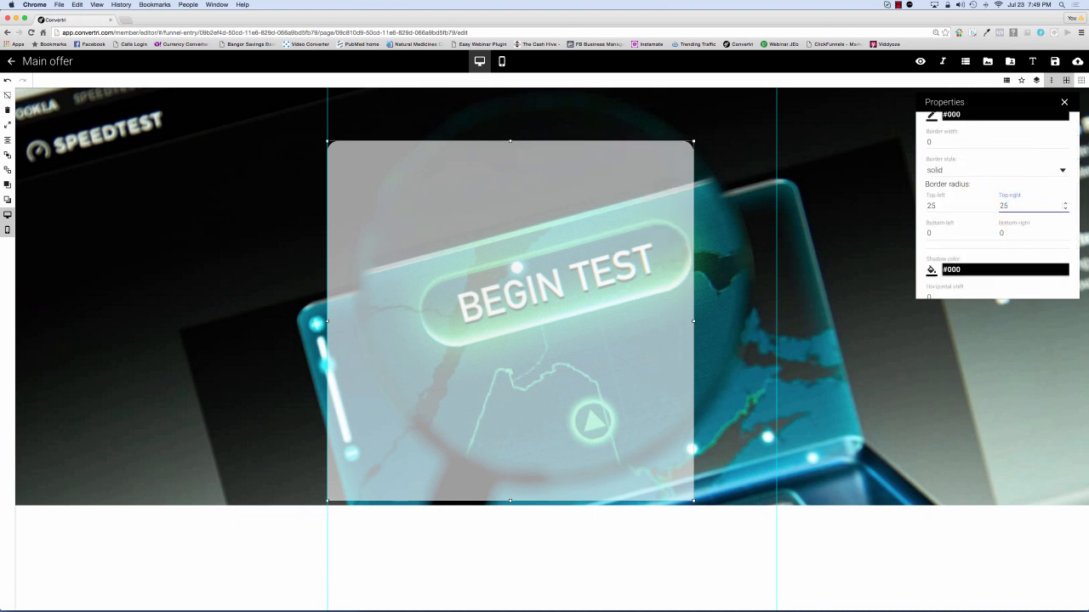
Center the panel between the page guides on the image's lower edge, extend it slightly upward, and close its properties
drag(615, 367, 647, 372)
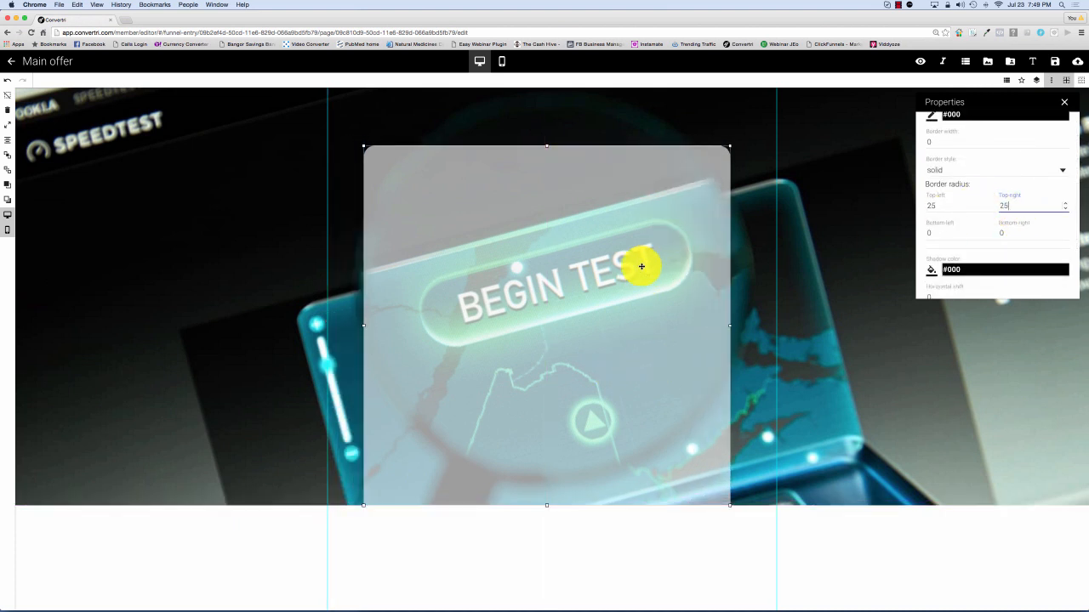
drag(548, 147, 550, 124)
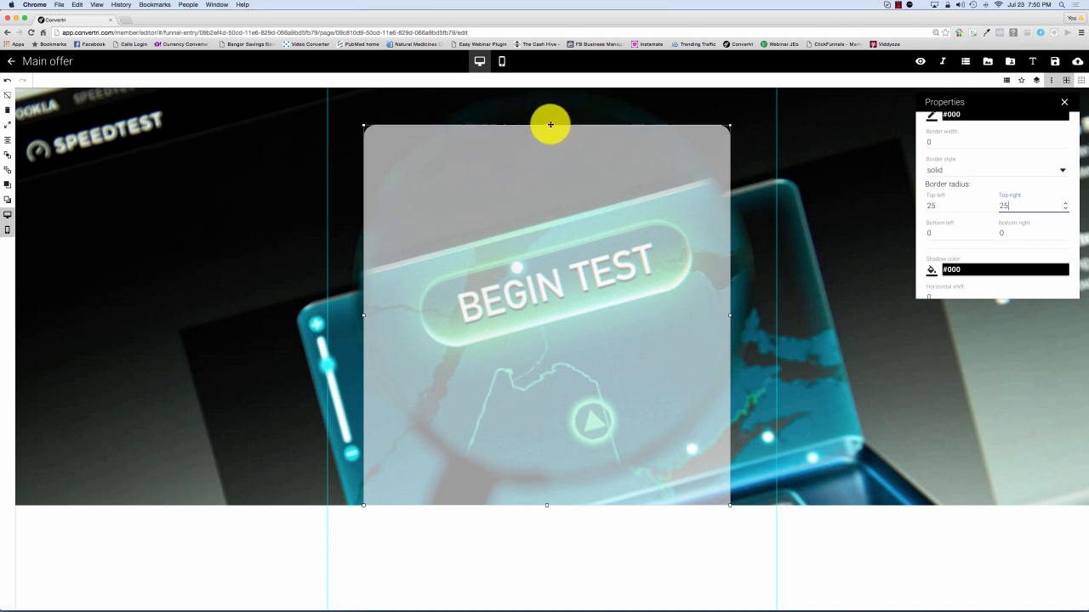
click(849, 368)
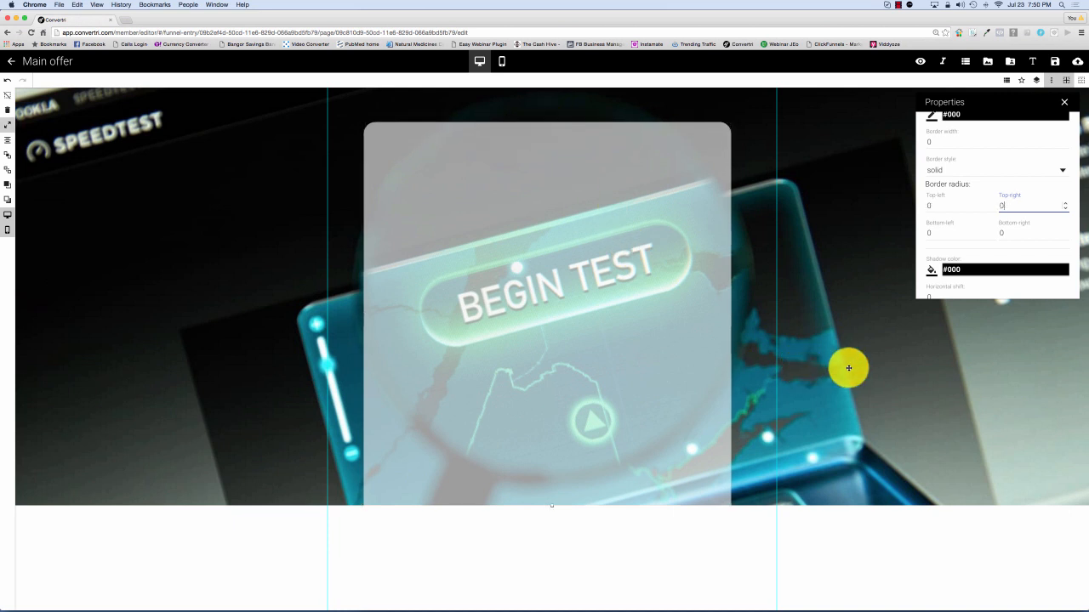
click(1066, 104)
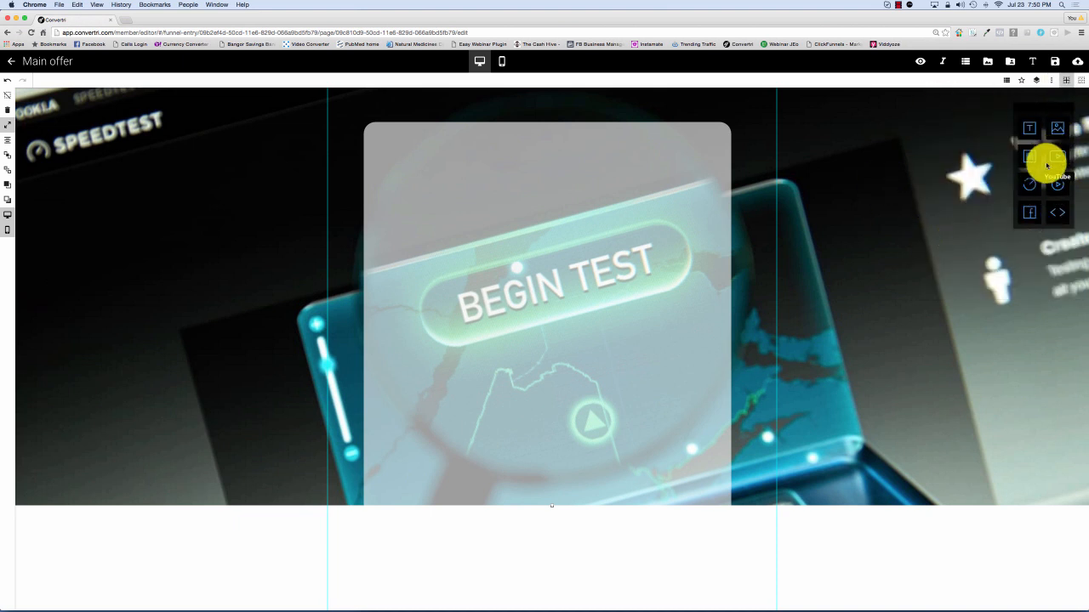
Add a YouTube video to the panel, enlarge it to about two thirds of the panel's width, and center it
drag(1058, 160, 477, 285)
drag(516, 339, 620, 377)
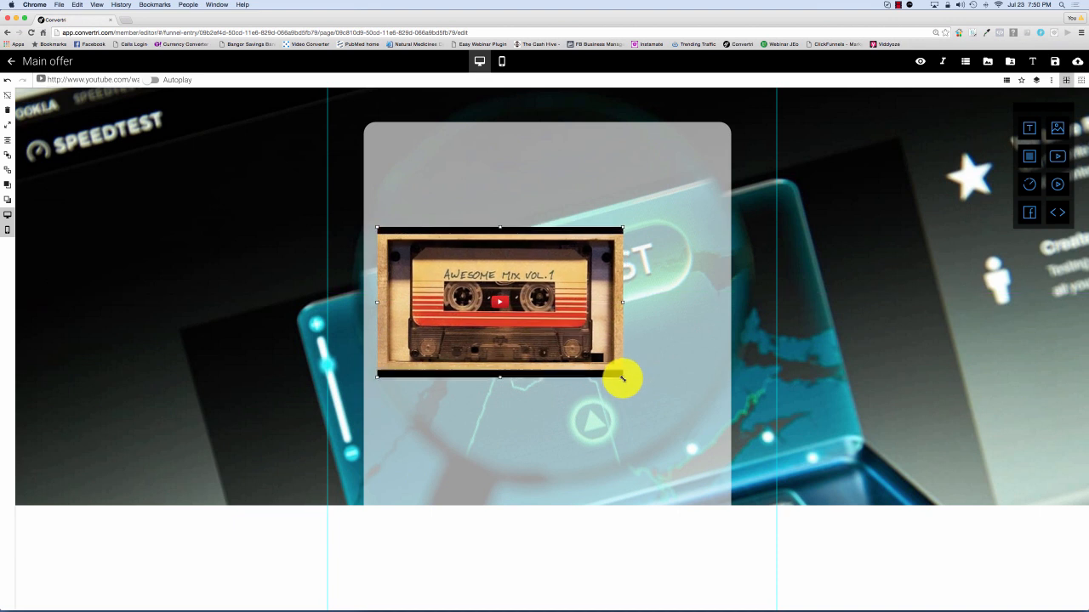
drag(564, 323, 595, 336)
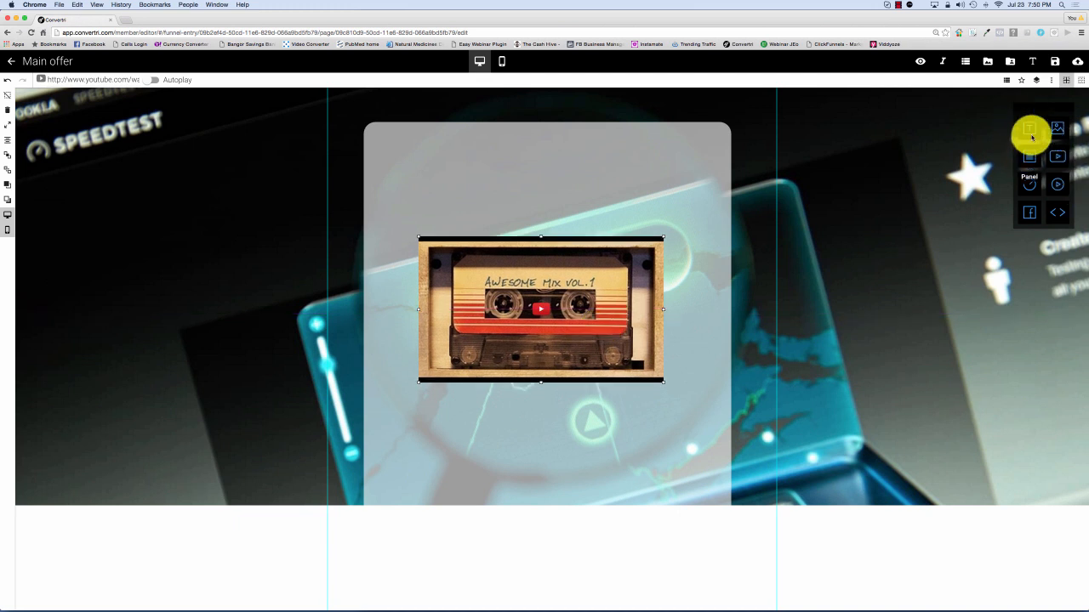
Add the headline "Revealed - The Simple Way To Build Hi-Def Squeeze Pages In under 5 mintues" above the video and widen it to one line
drag(1032, 129, 456, 152)
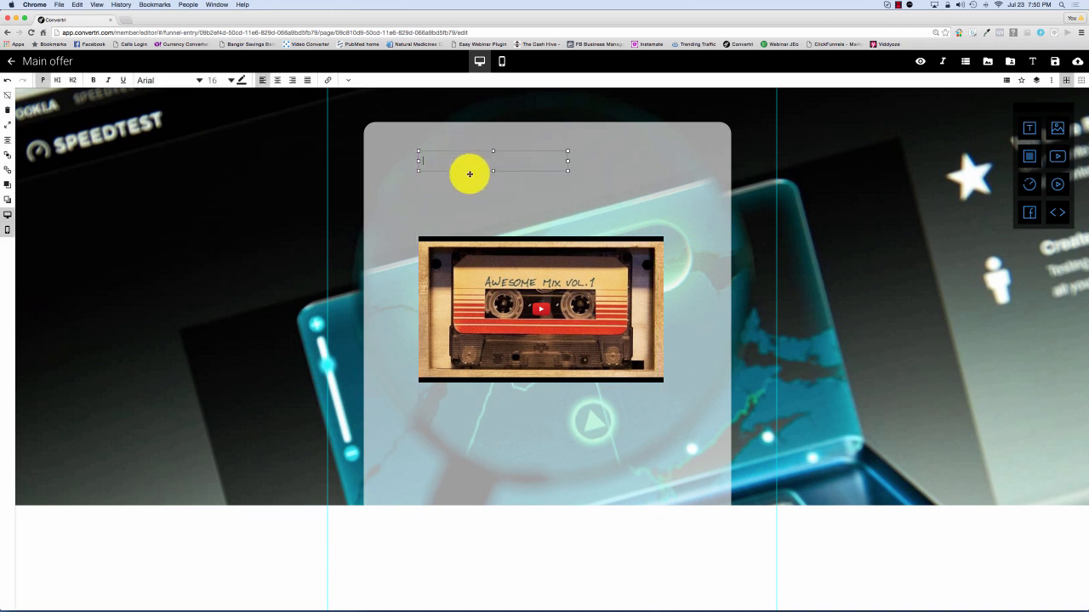
click(418, 165)
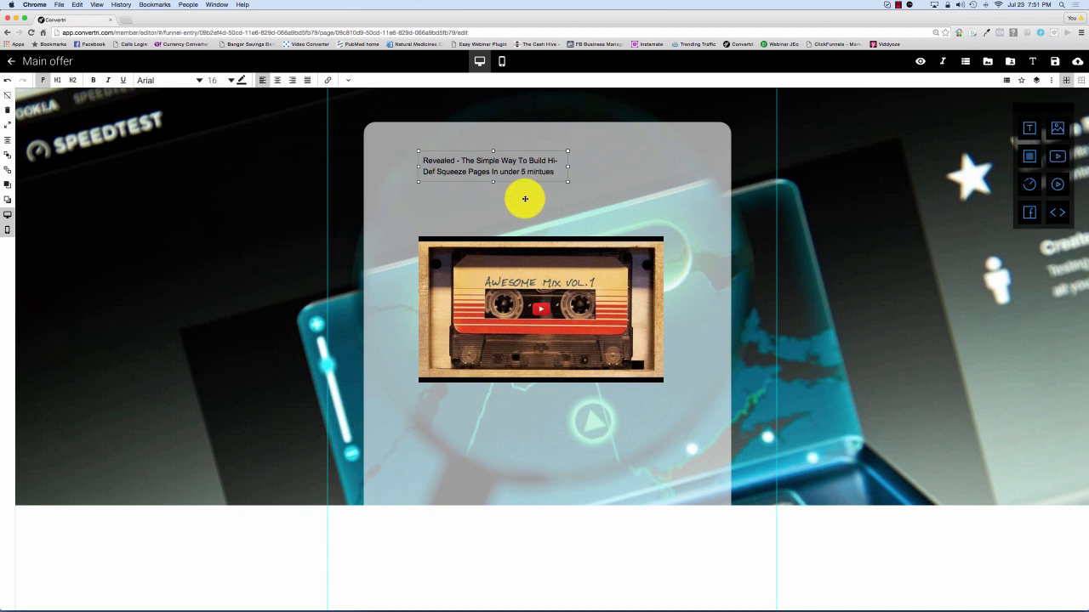
drag(569, 165, 352, 153)
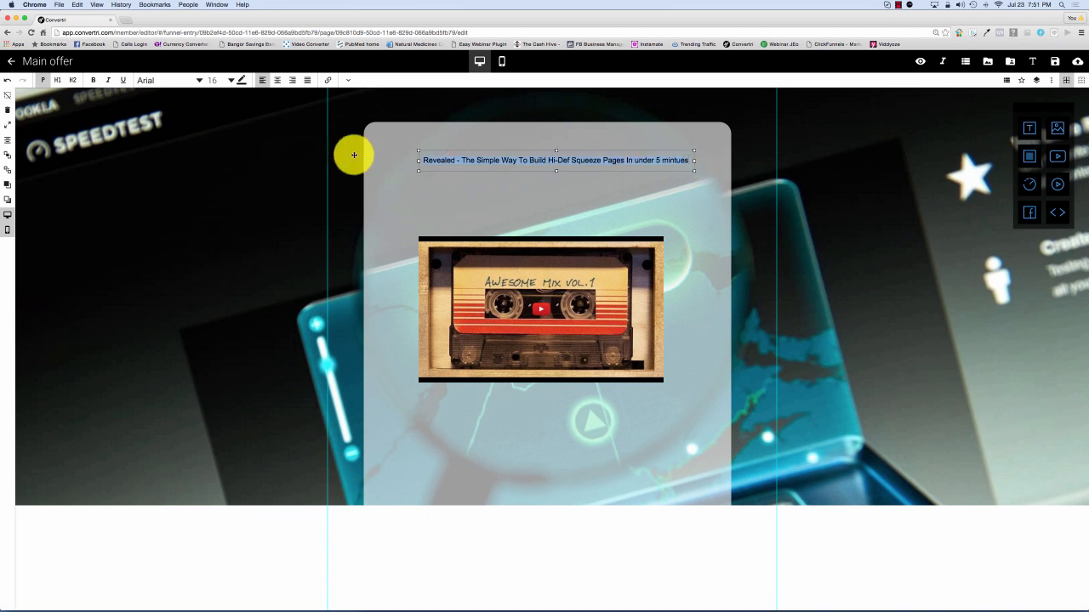
Examine the Google fonts available for import in the Font Manager, then close it
click(1032, 62)
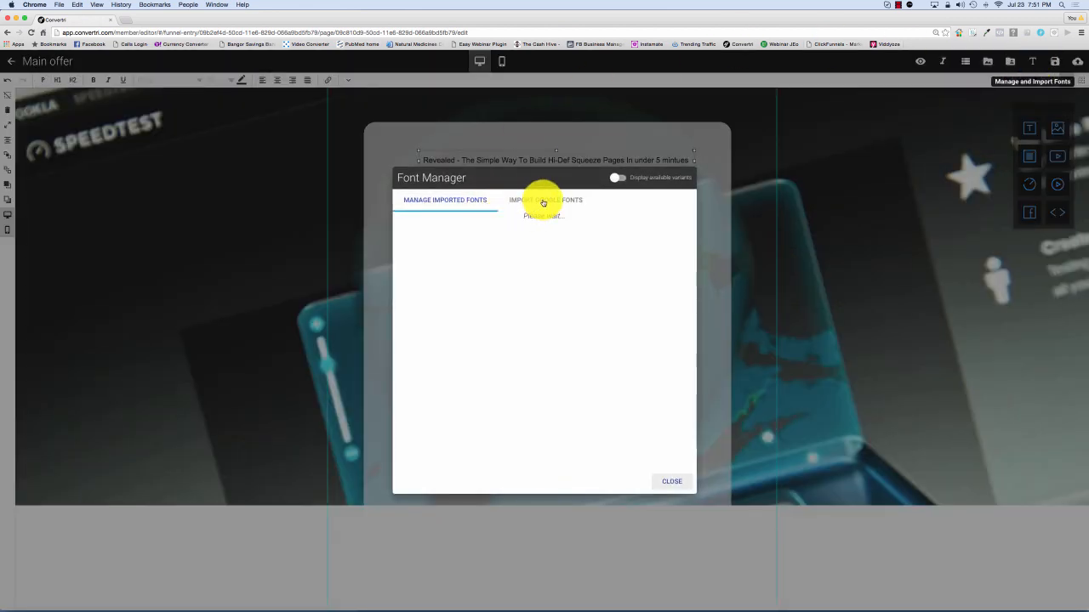
click(542, 203)
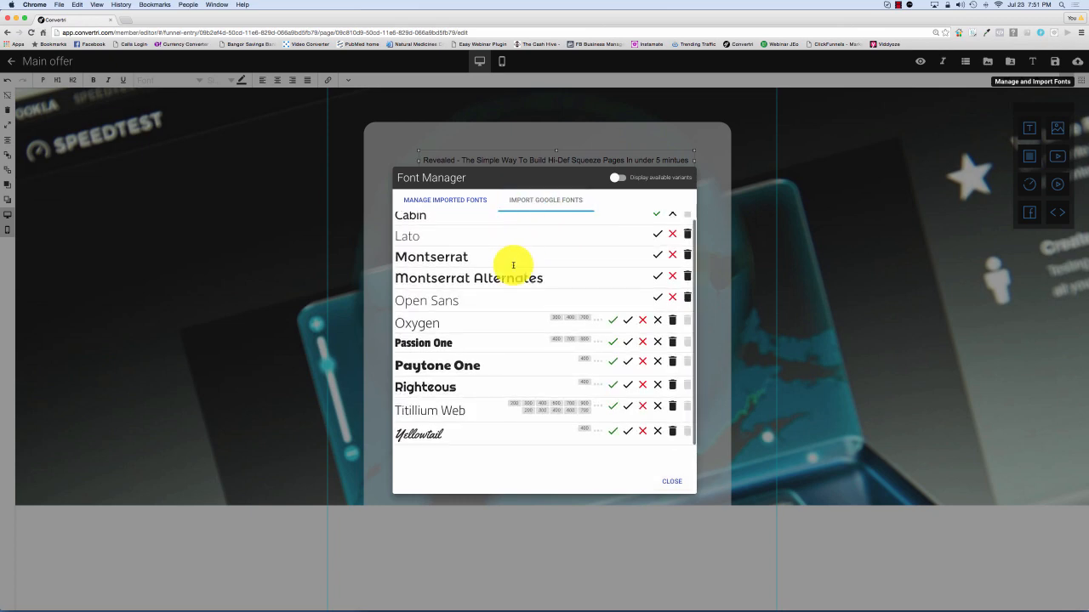
scroll(515, 308, up, 1)
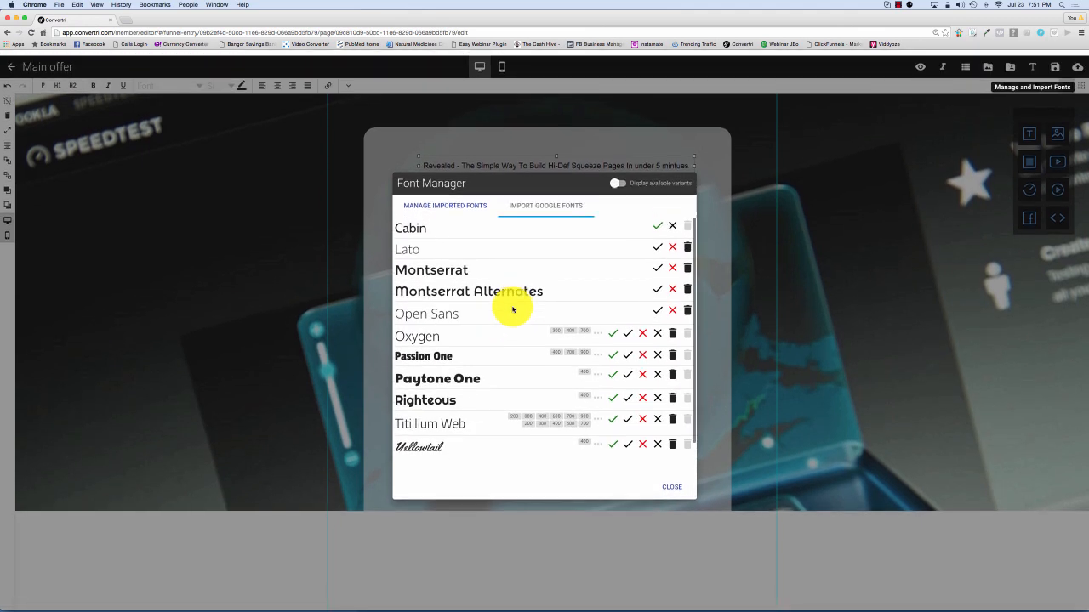
scroll(532, 246, down, 1)
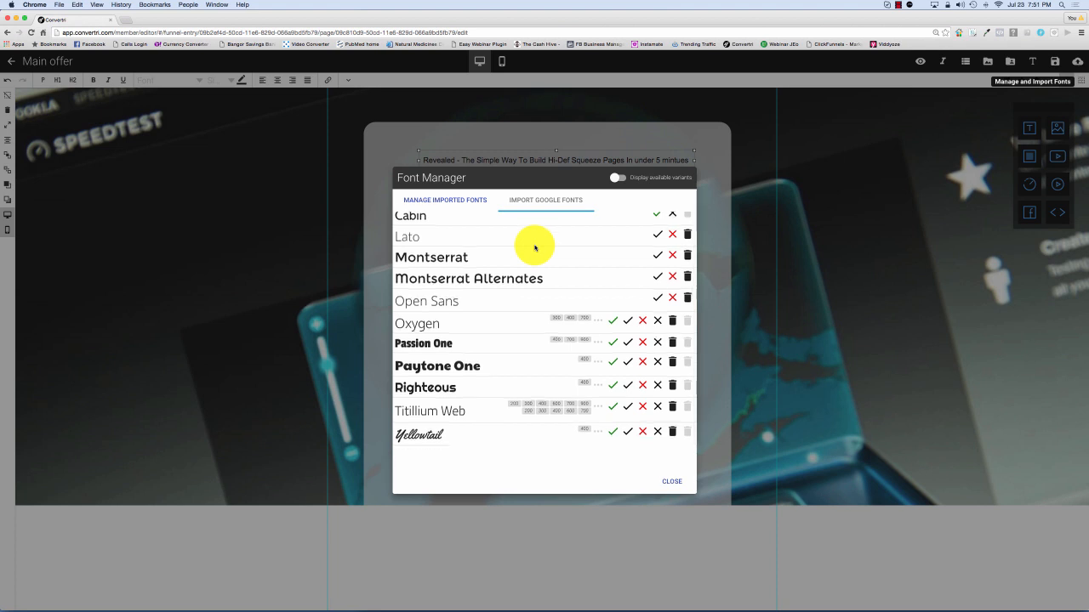
scroll(535, 248, up, 1)
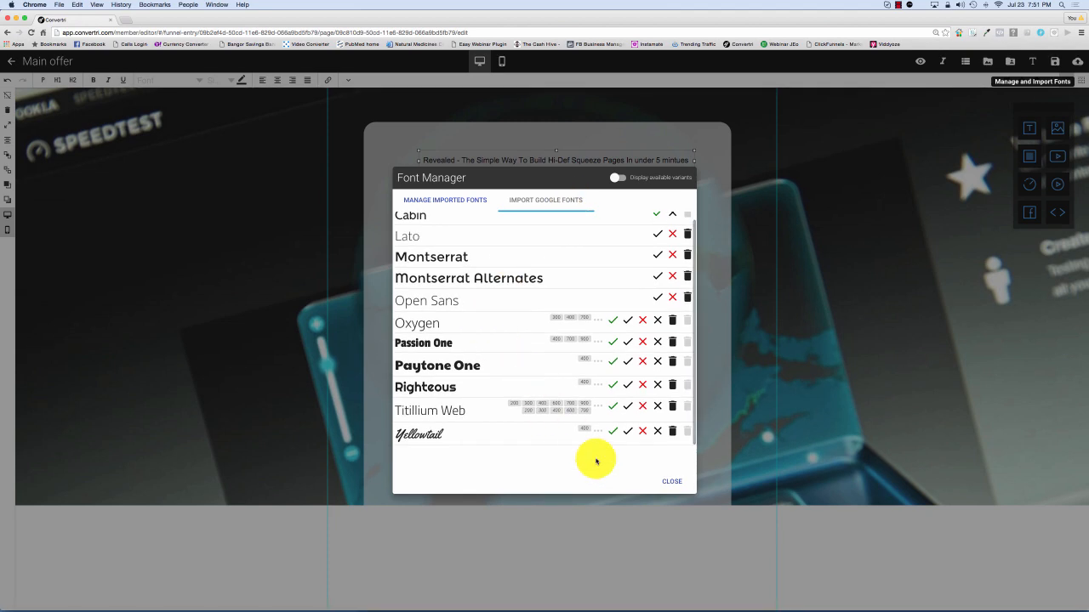
click(672, 482)
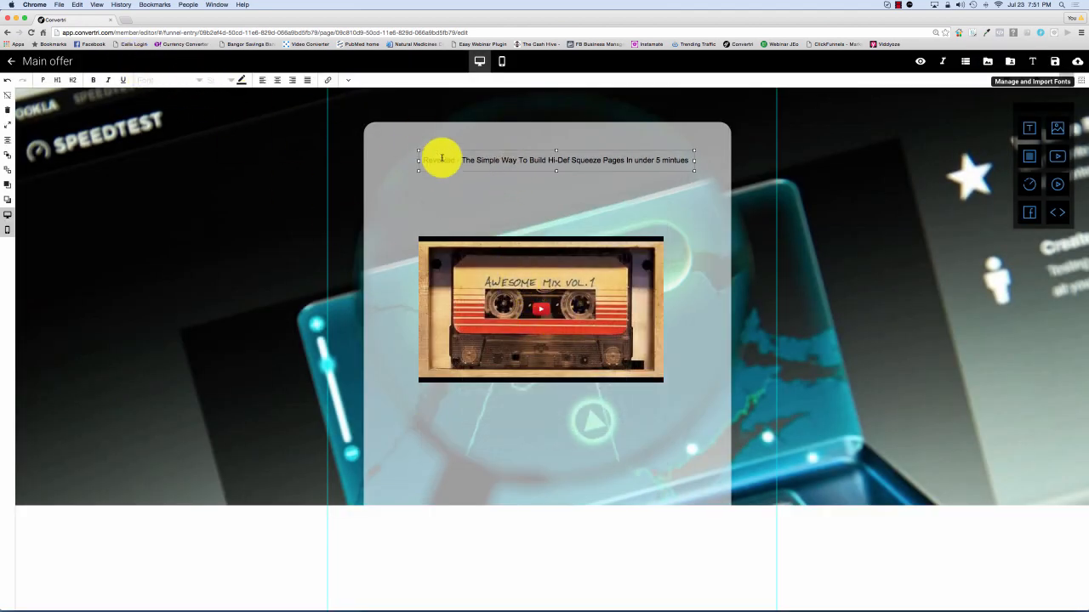
Set the font of the whole headline above the video to Montserrat
click(438, 165)
click(684, 163)
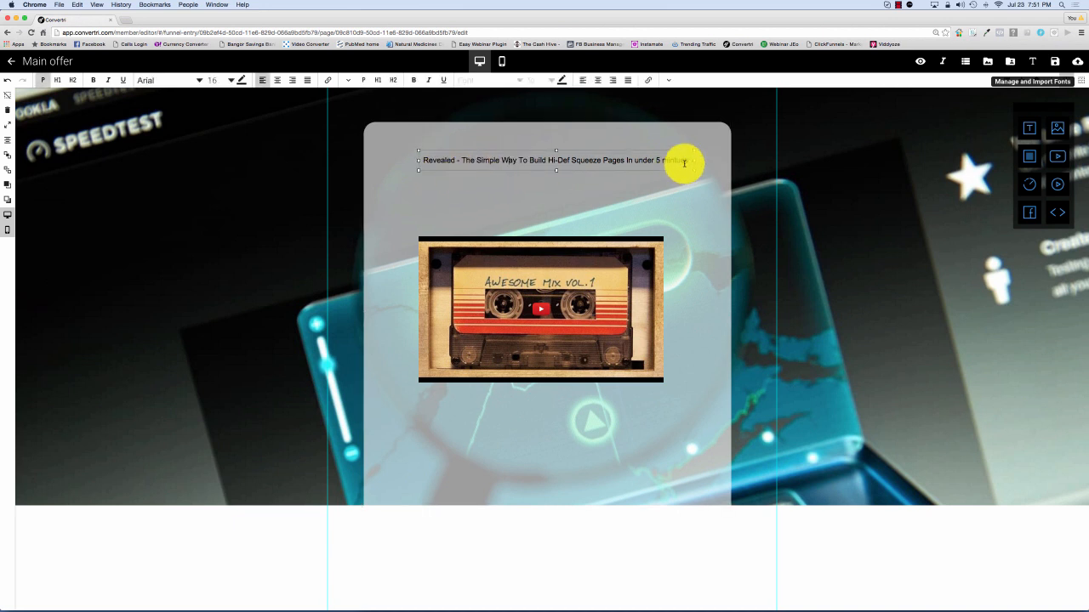
drag(688, 160, 352, 141)
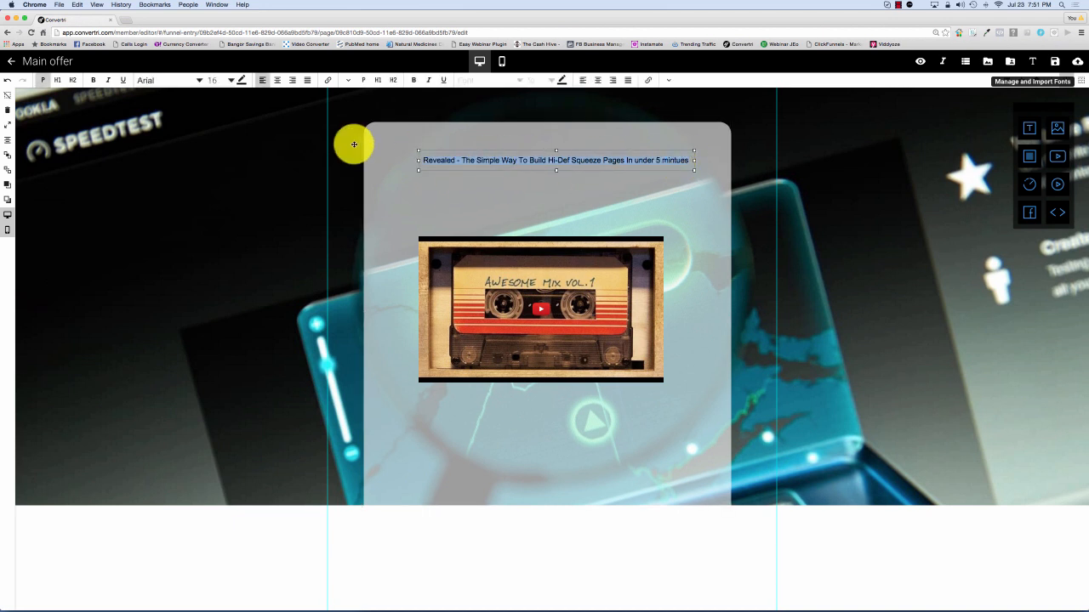
click(202, 81)
scroll(194, 106, down, 10)
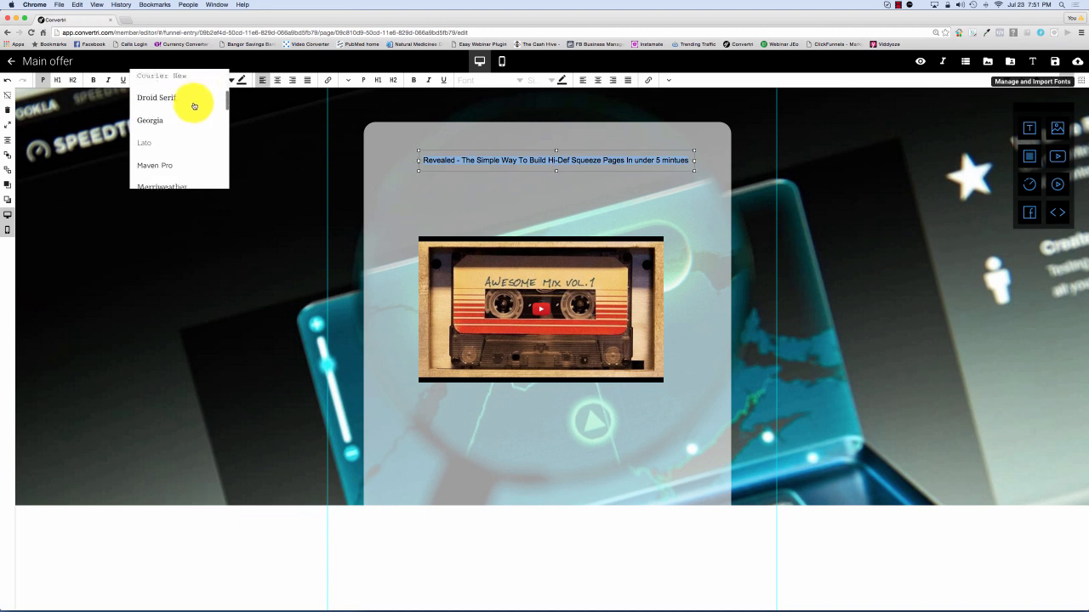
click(168, 122)
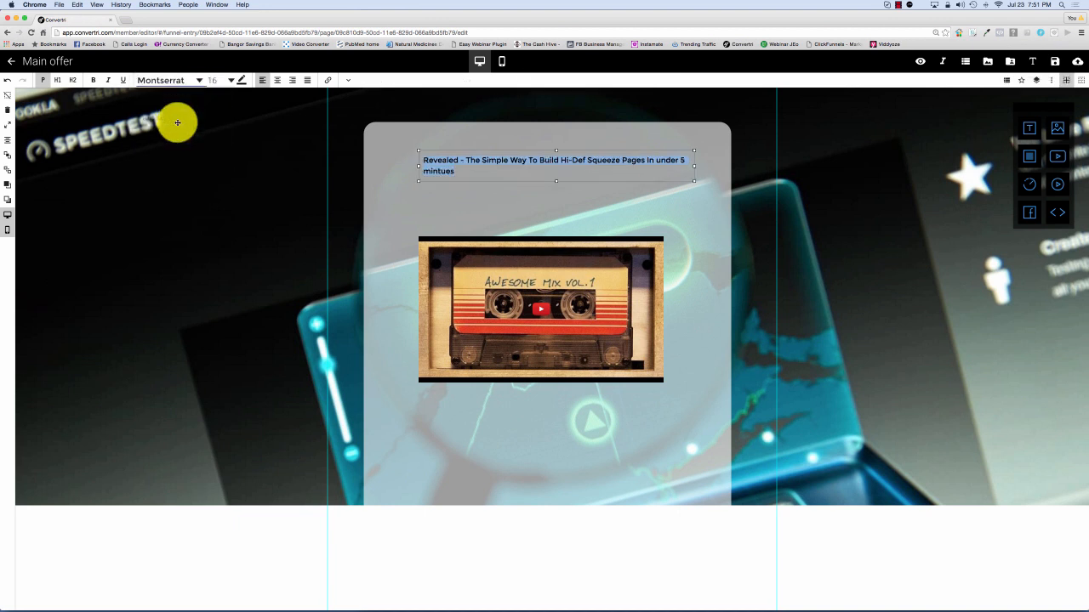
Set the headline's font size to 34, center its text, and deselect it
click(226, 79)
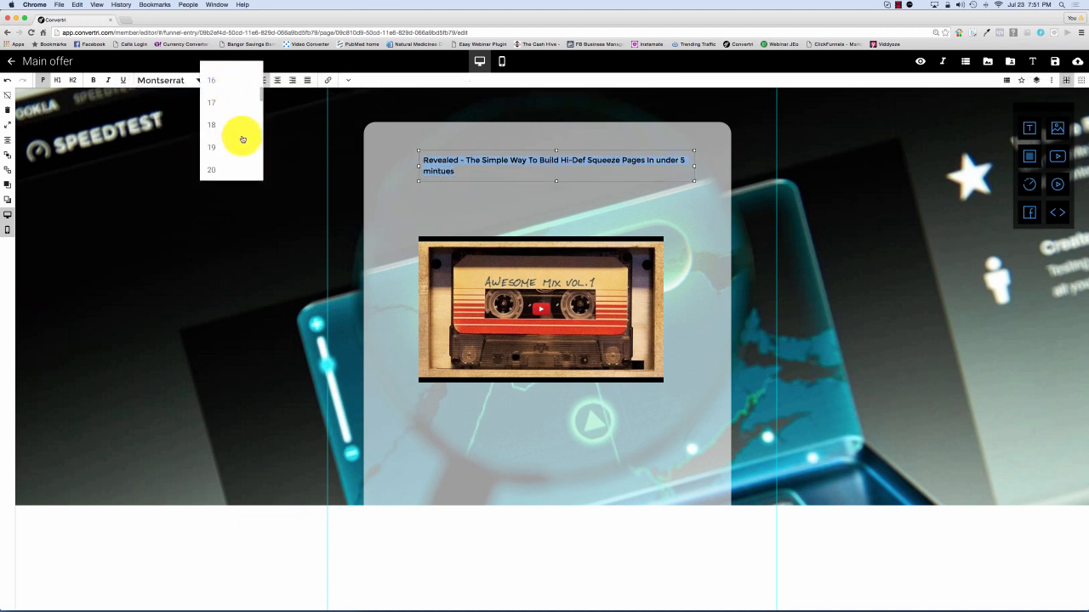
scroll(242, 139, down, 2)
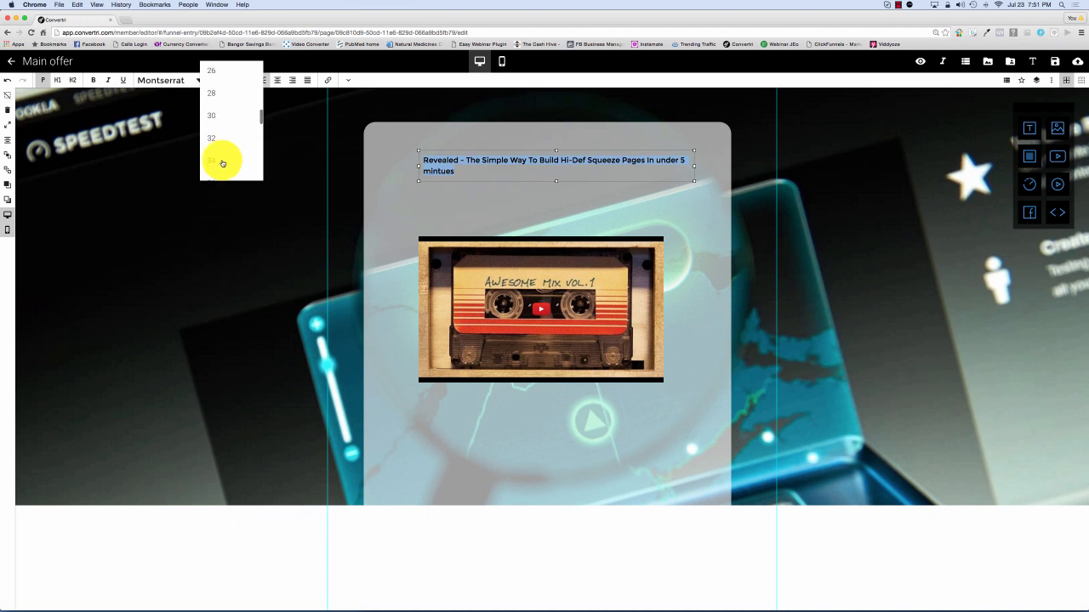
click(222, 162)
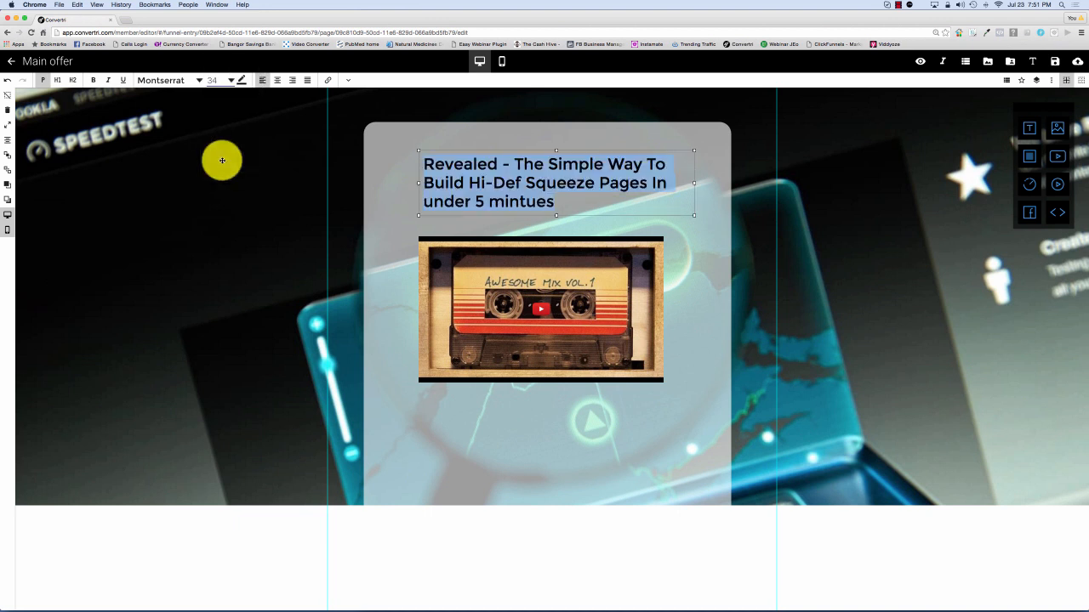
click(280, 88)
click(817, 182)
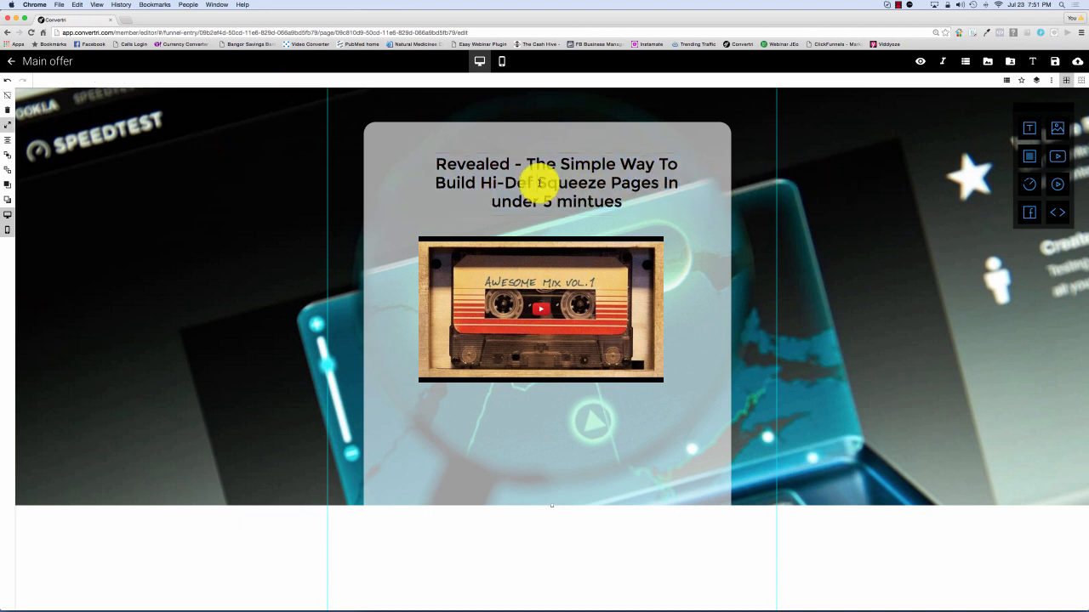
Shift the panel slightly right to center it between the page guides, then raise and center the headline and video inside it
drag(552, 150, 539, 161)
click(539, 160)
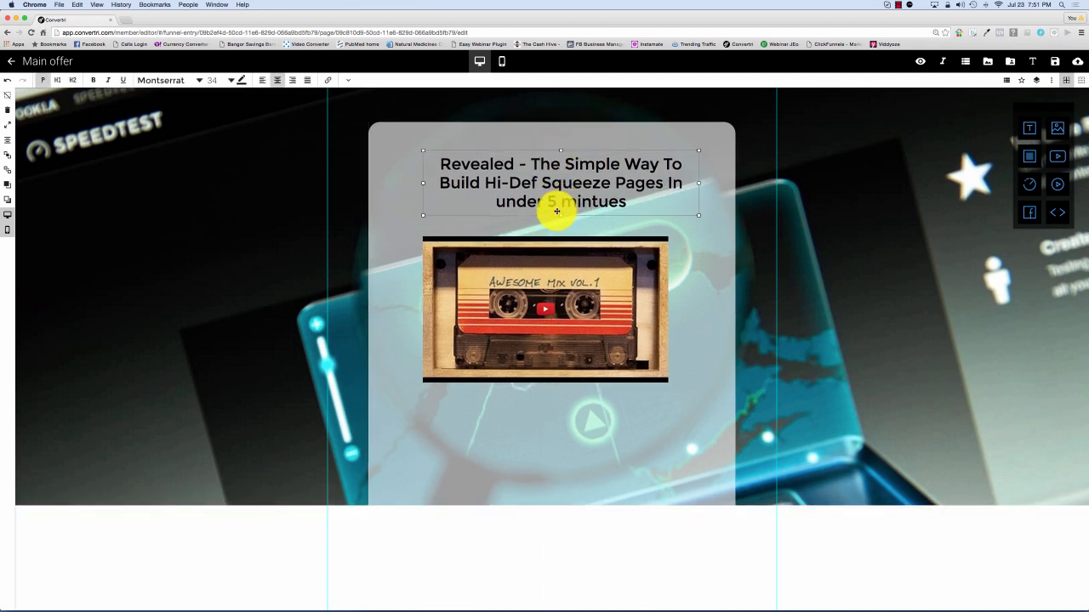
drag(552, 214, 552, 207)
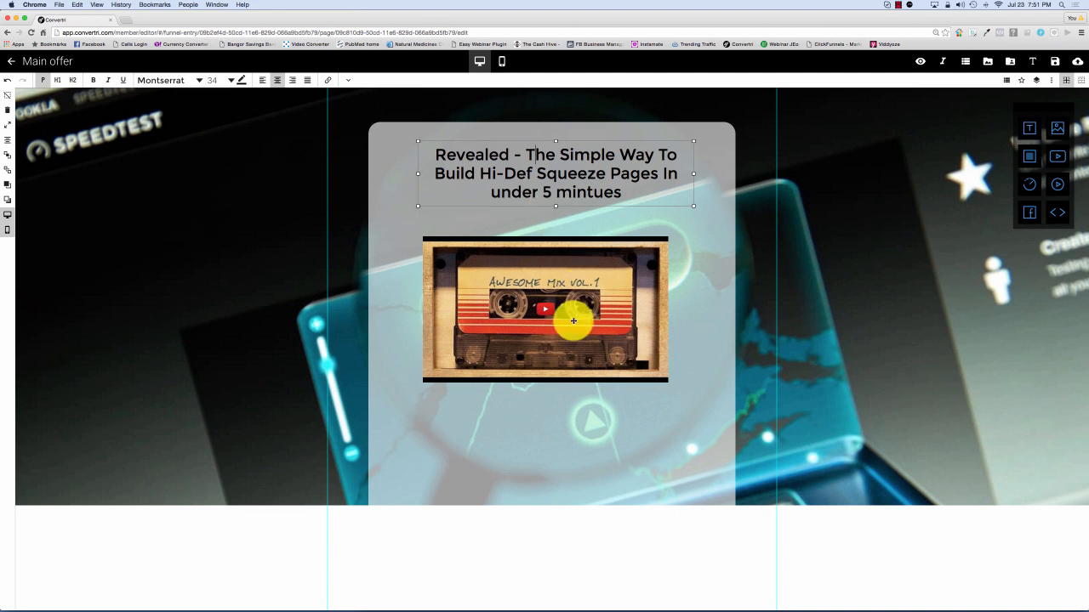
drag(571, 318, 586, 312)
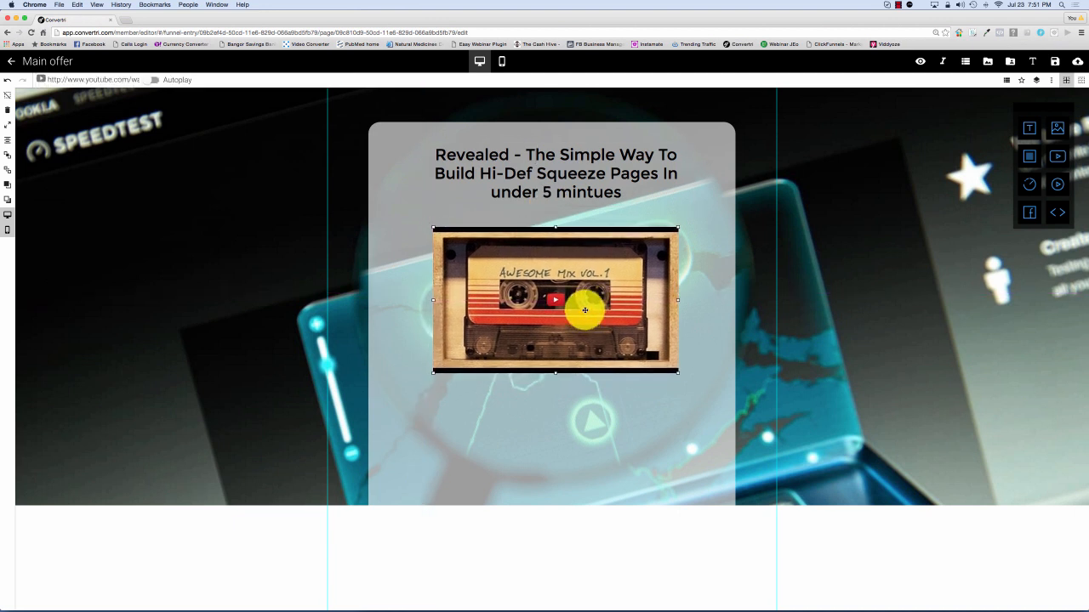
Duplicate the headline below the video and replace the copy's text with "Enter Your Details Below To Get The Full Un-Censored Report"
click(569, 158)
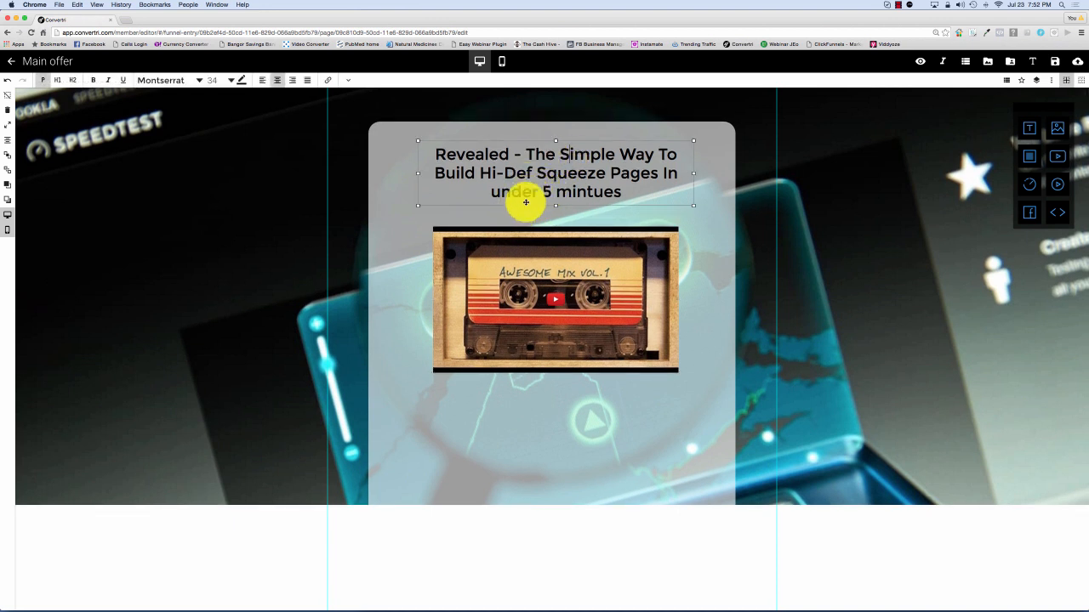
drag(526, 203, 527, 442)
click(632, 430)
drag(632, 431, 407, 382)
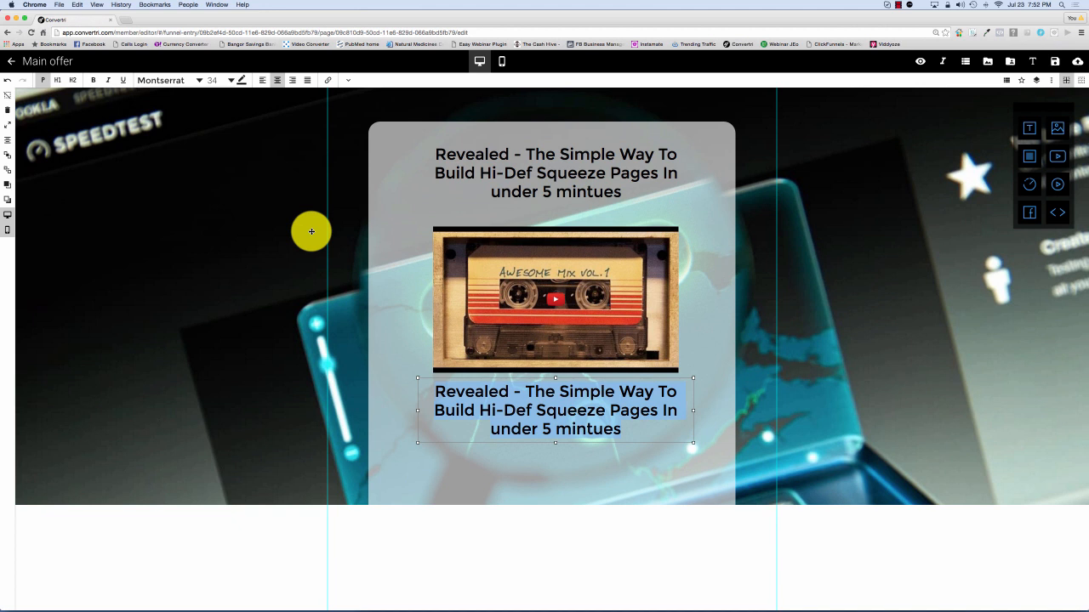
text(Ente)
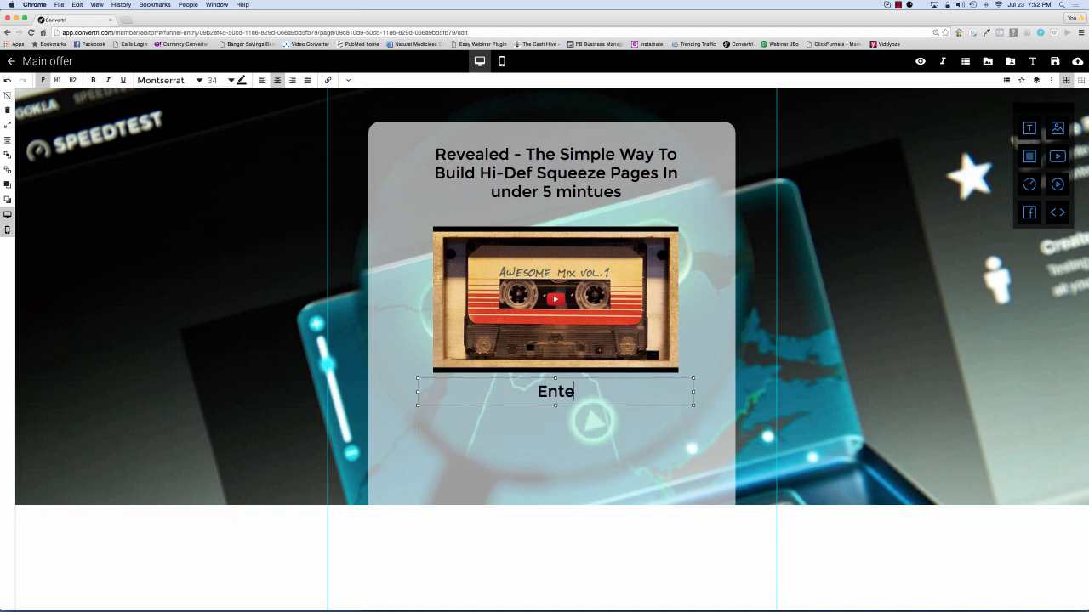
text(r Your D)
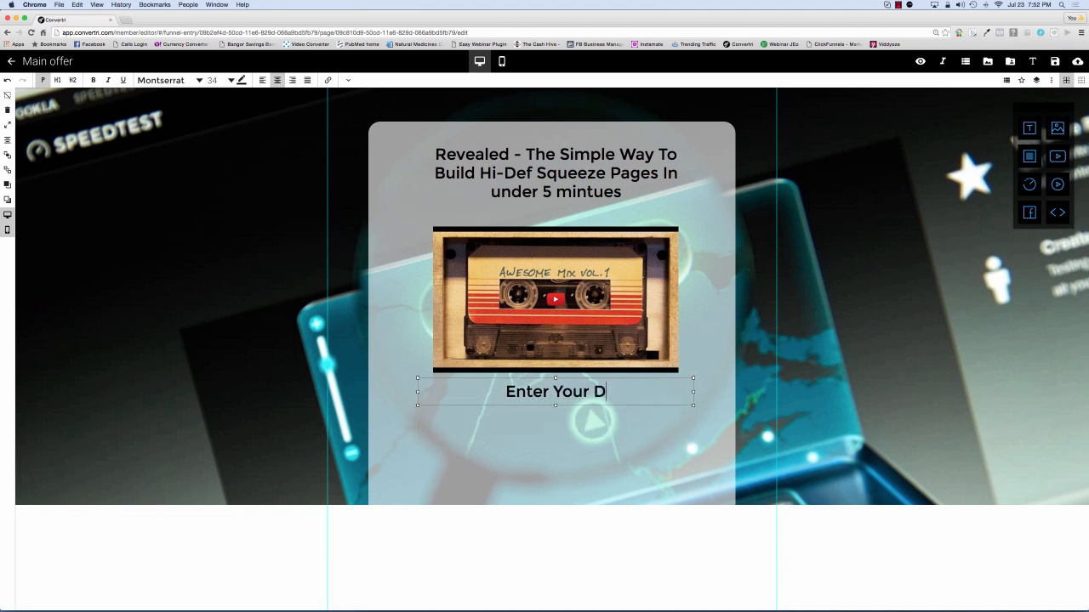
text(etailsBelow)
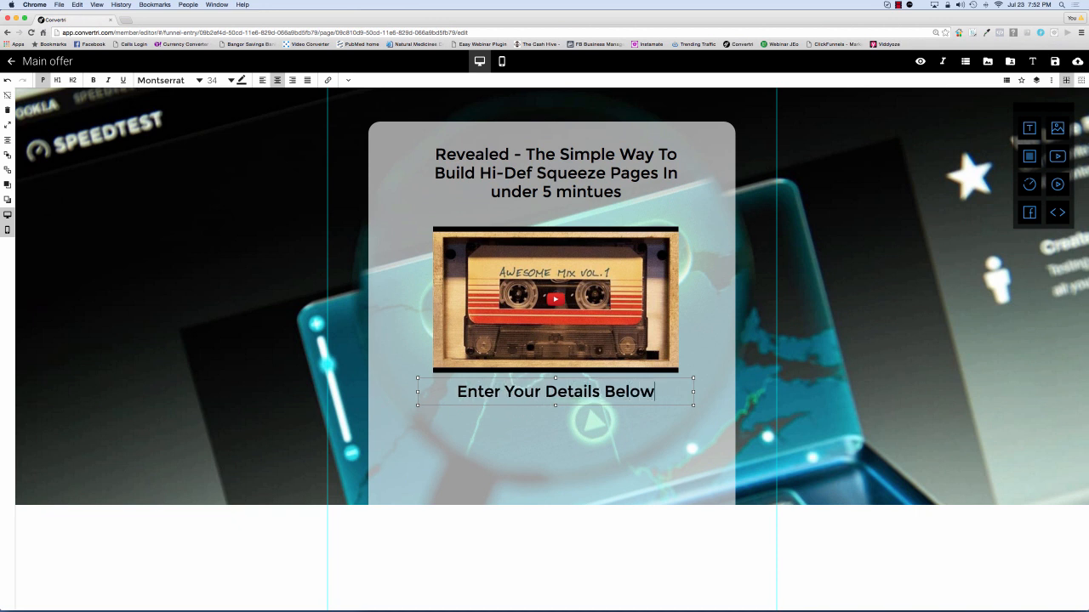
text( To)
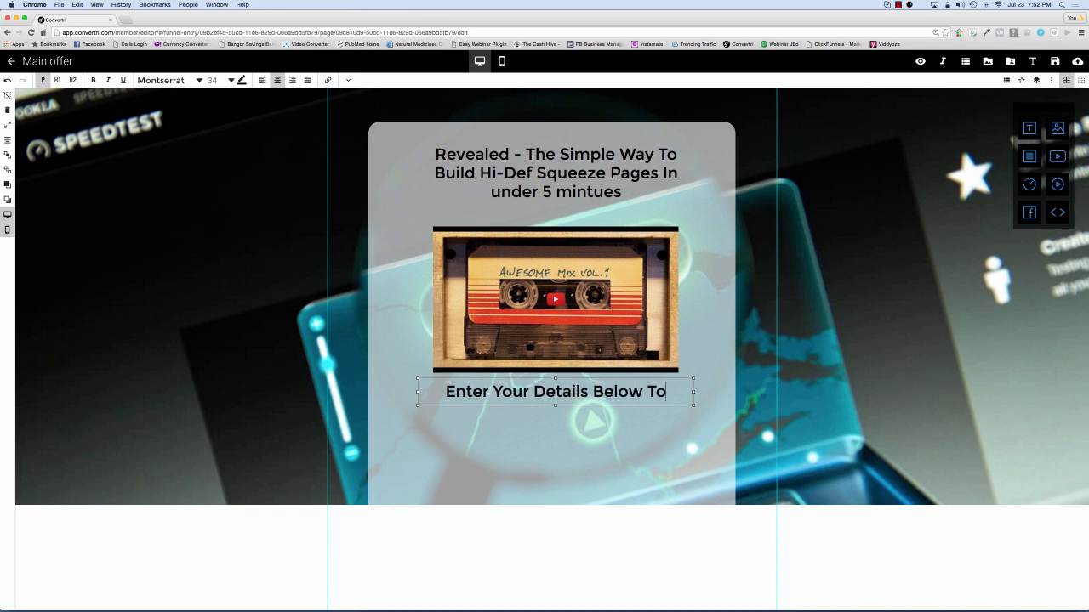
text( Get The F)
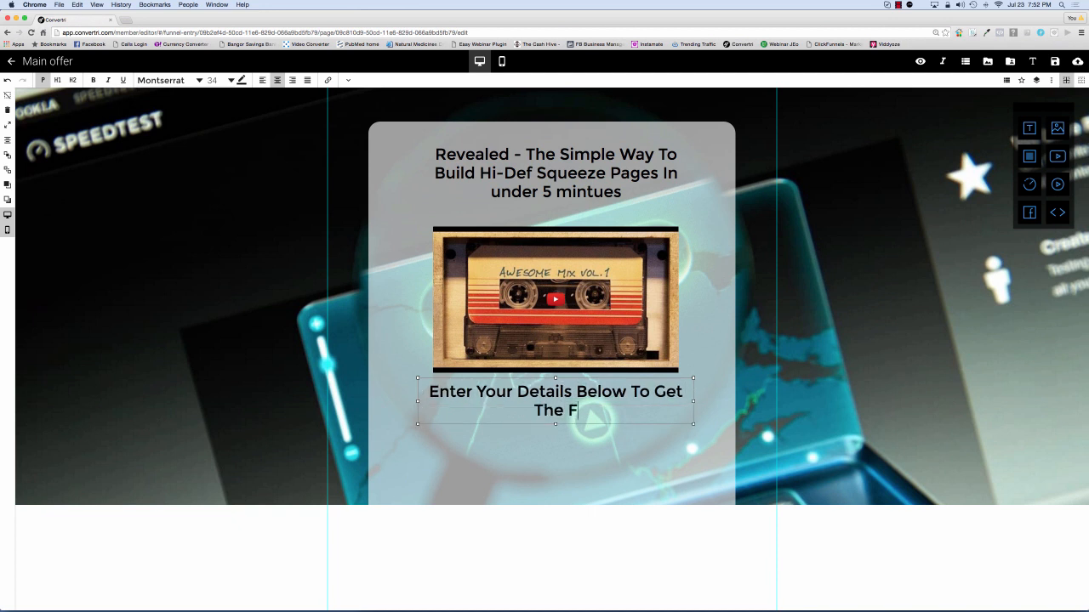
text(ull Un-c)
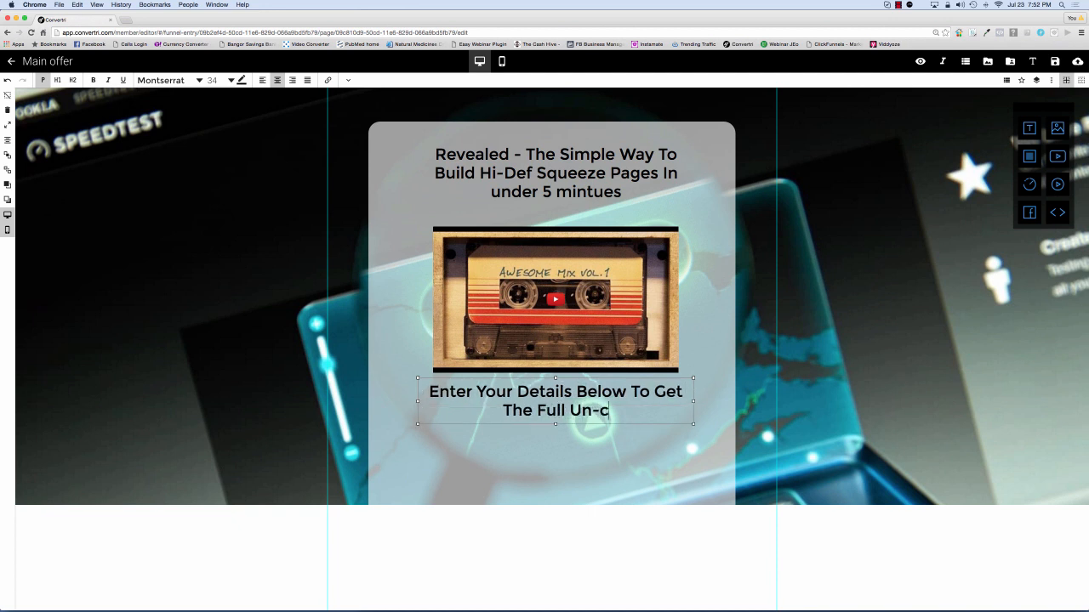
key(BackSpace)
text(C)
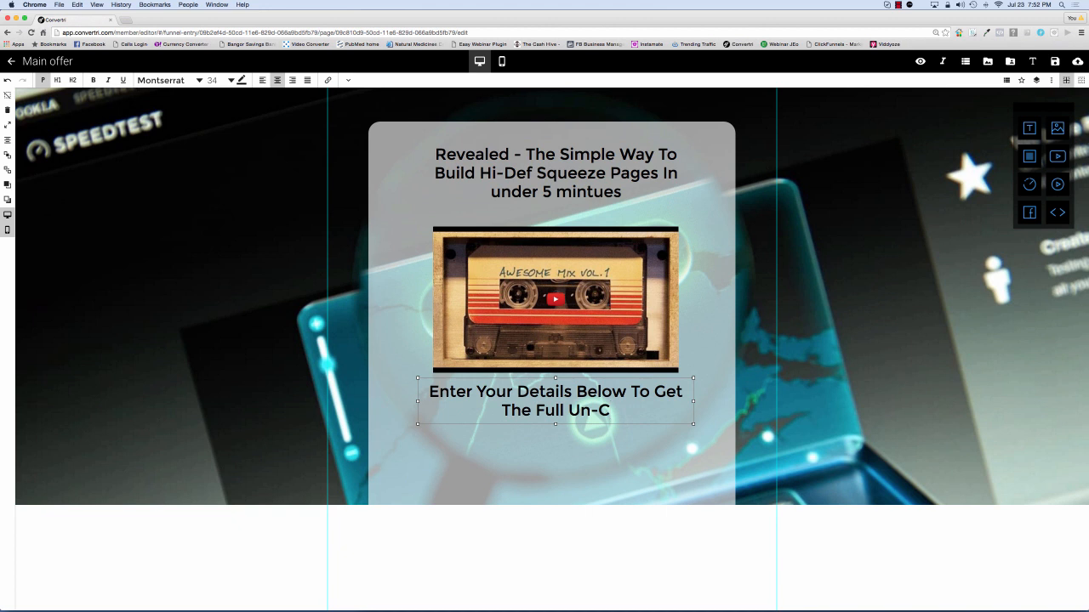
text(ensored )
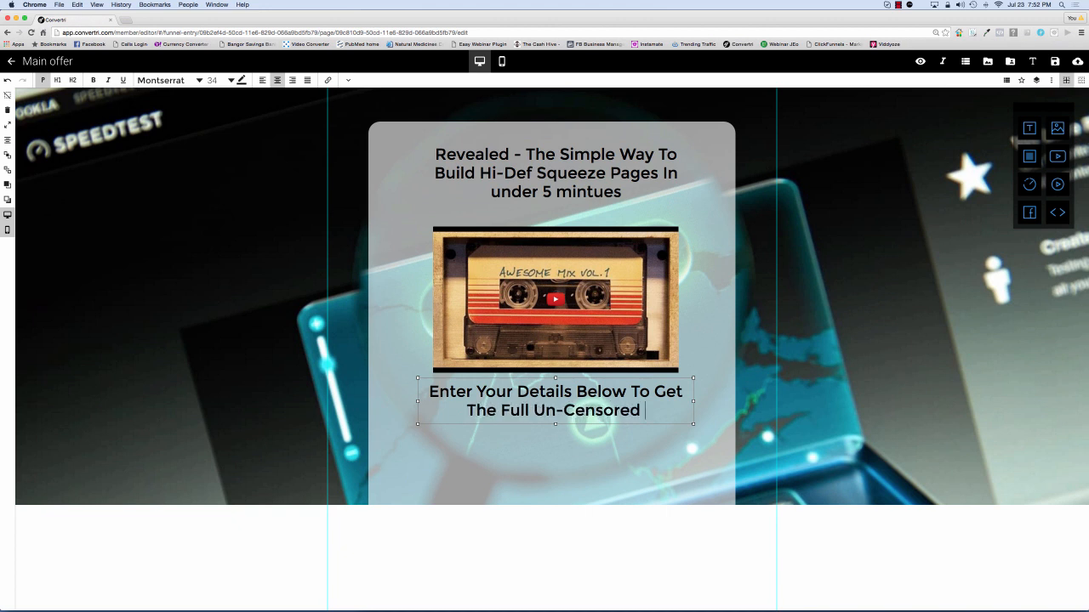
text(Repoe)
key(BackSpace)
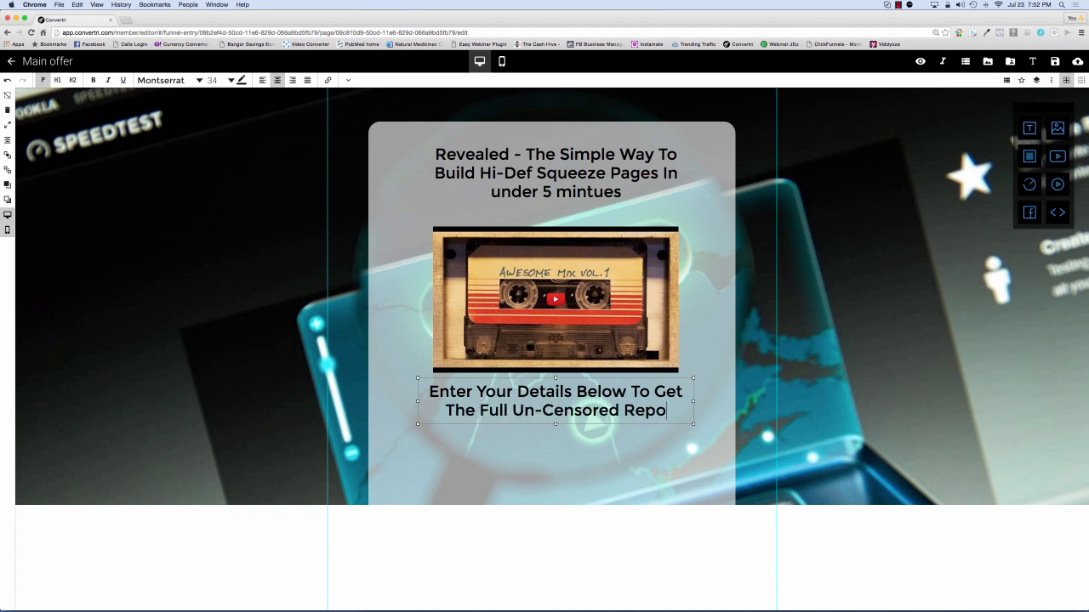
text(rt)
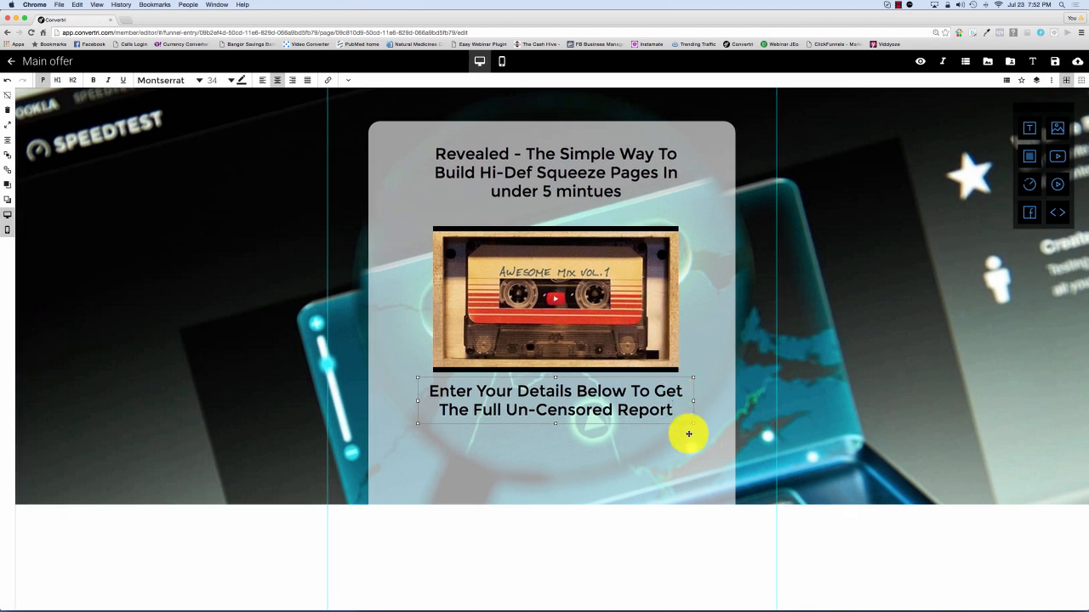
Set the font size of the text below the video to 30 and nudge the video slightly upward
drag(680, 414, 379, 364)
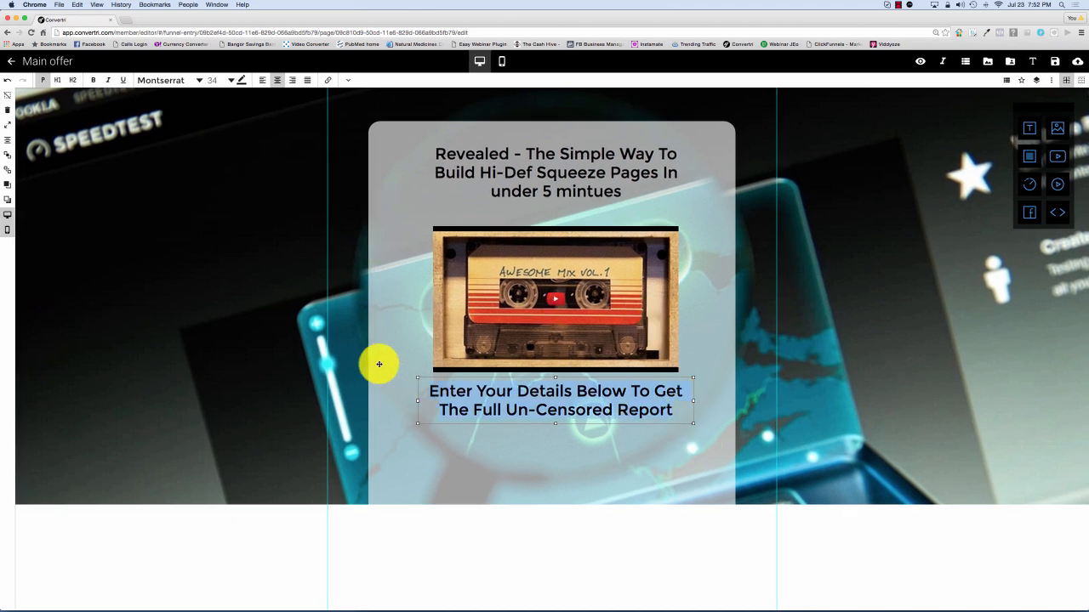
click(229, 81)
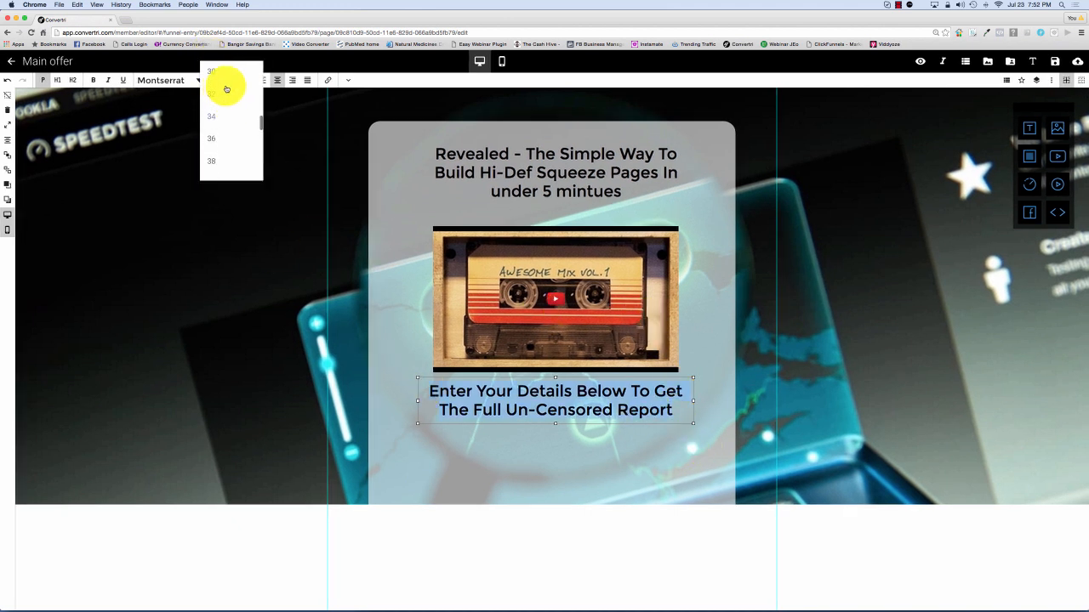
click(226, 74)
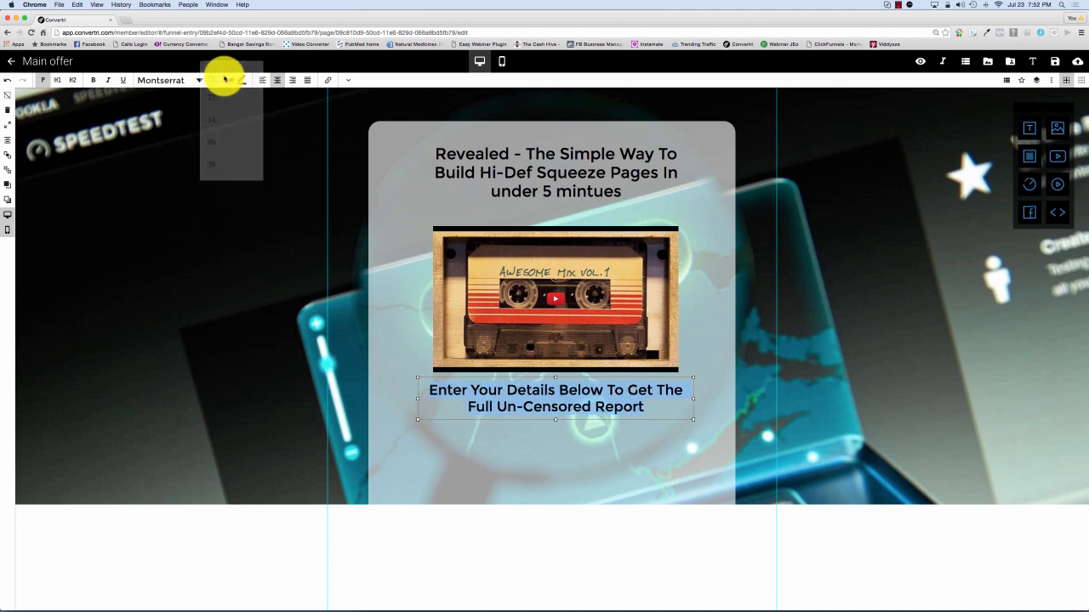
click(858, 421)
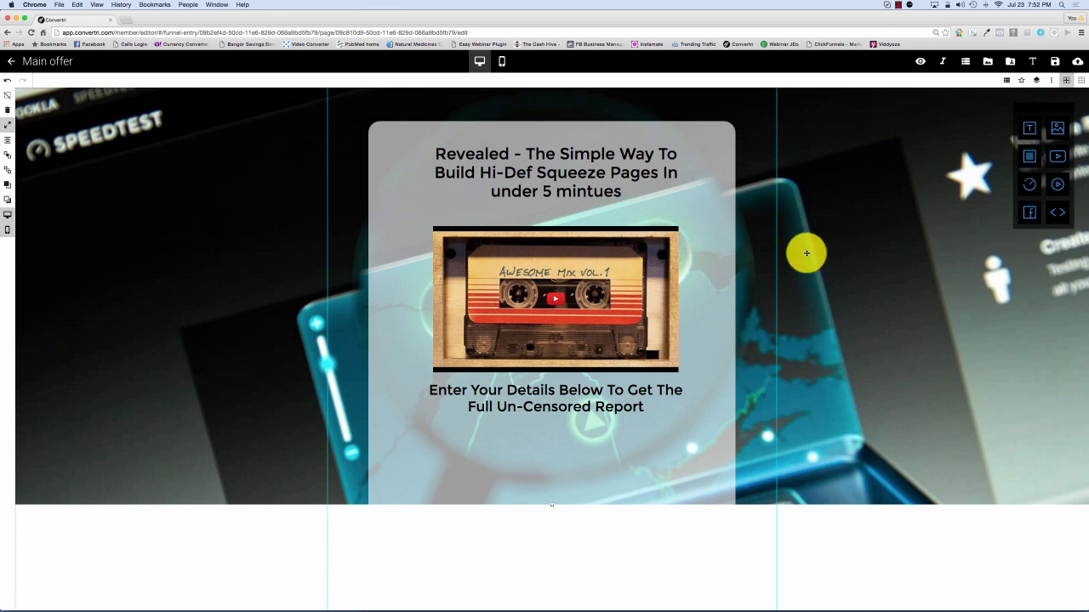
drag(637, 306, 639, 301)
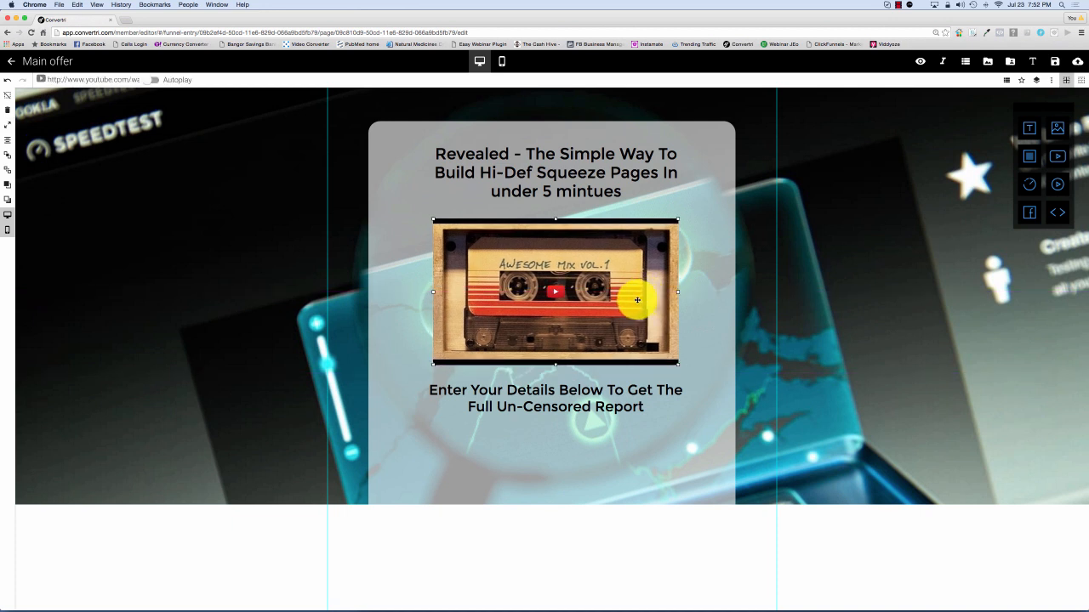